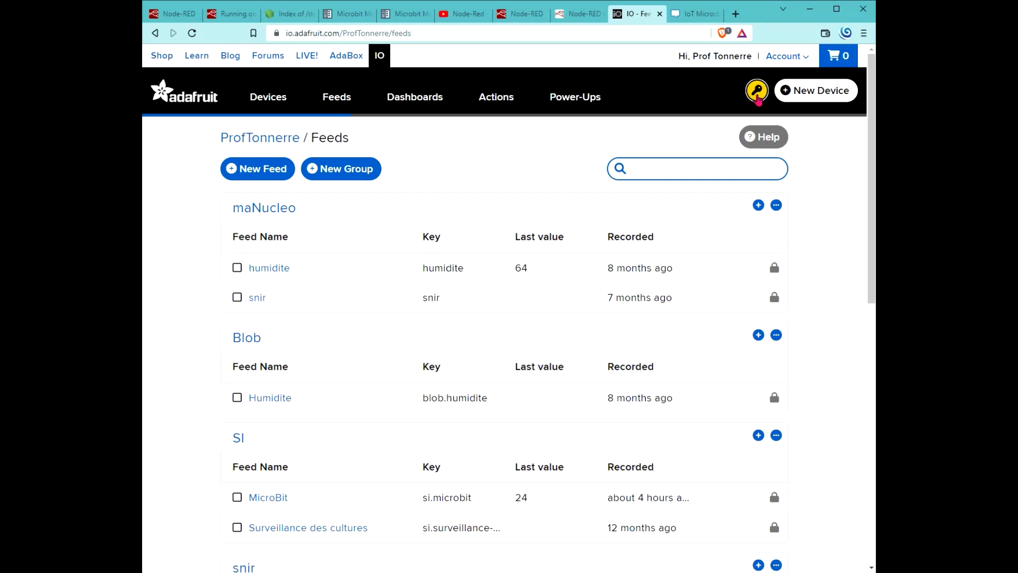
# - Show the Adafruit IO account's username and active key in the code samples, and close the key window
pyautogui.click(757, 94)
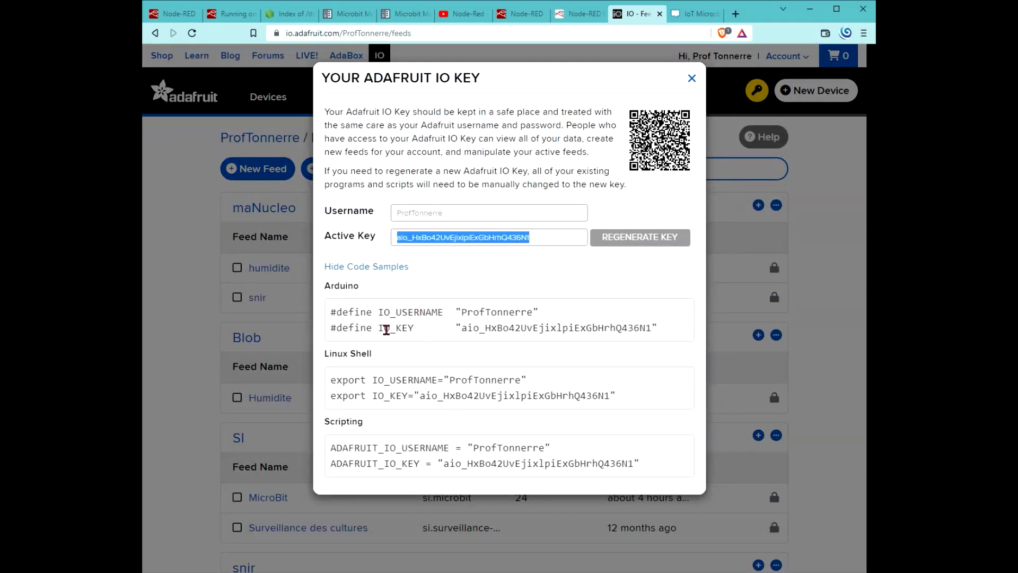
pyautogui.click(462, 329)
pyautogui.moveTo(462, 329); pyautogui.dragTo(657, 328)
pyautogui.moveTo(463, 312); pyautogui.dragTo(531, 314)
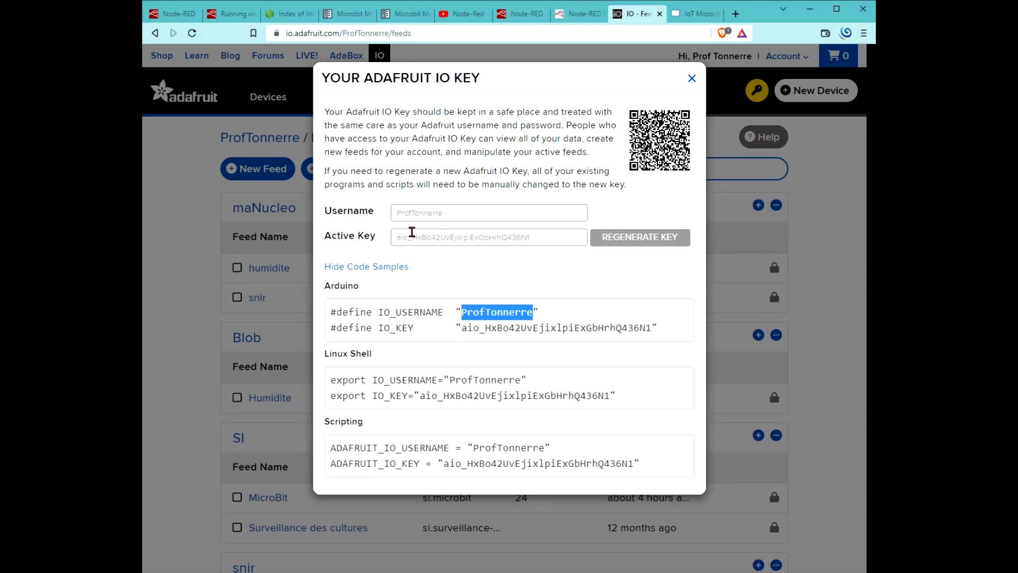
pyautogui.click(461, 321)
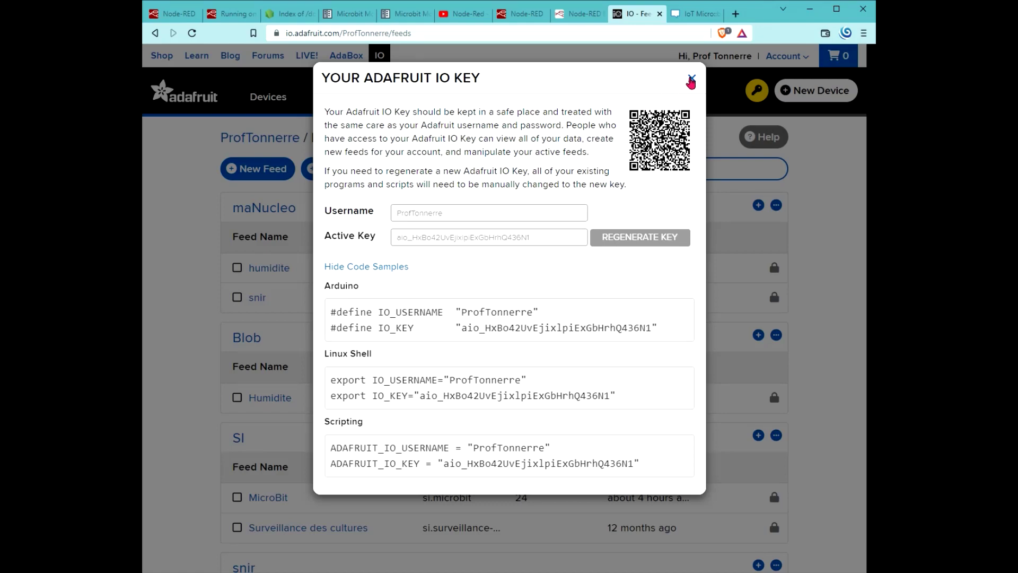
pyautogui.click(690, 80)
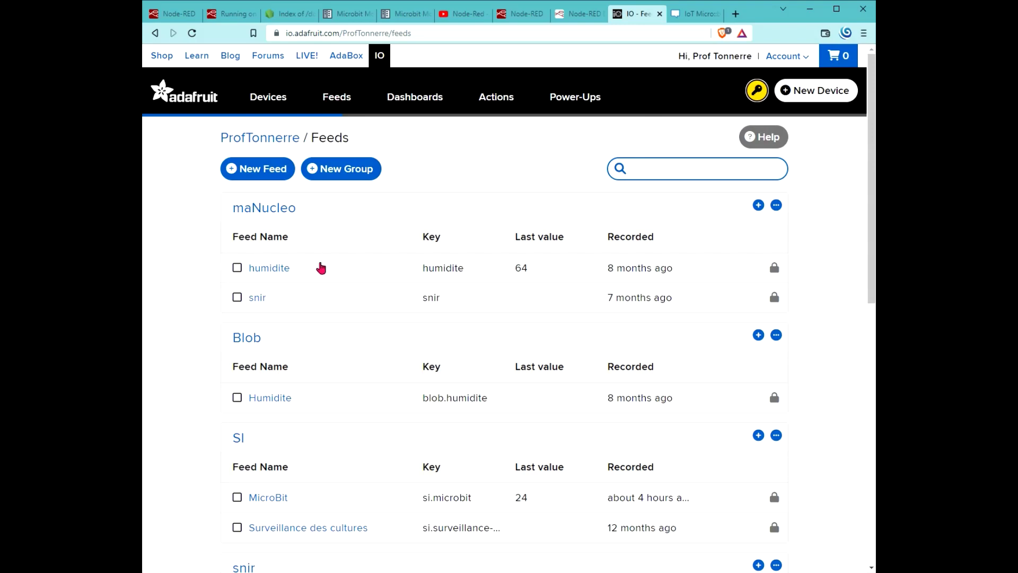
# - Look through the list of feeds and open the Temperature dashboard
pyautogui.scroll(-2, 312, 268)
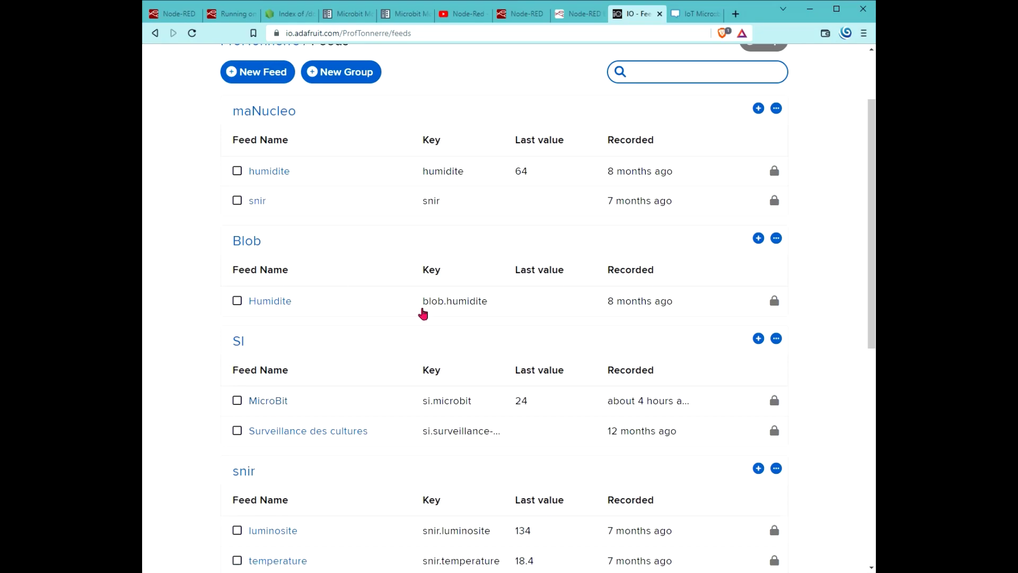
pyautogui.scroll(2, 406, 270)
pyautogui.scroll(-3, 402, 261)
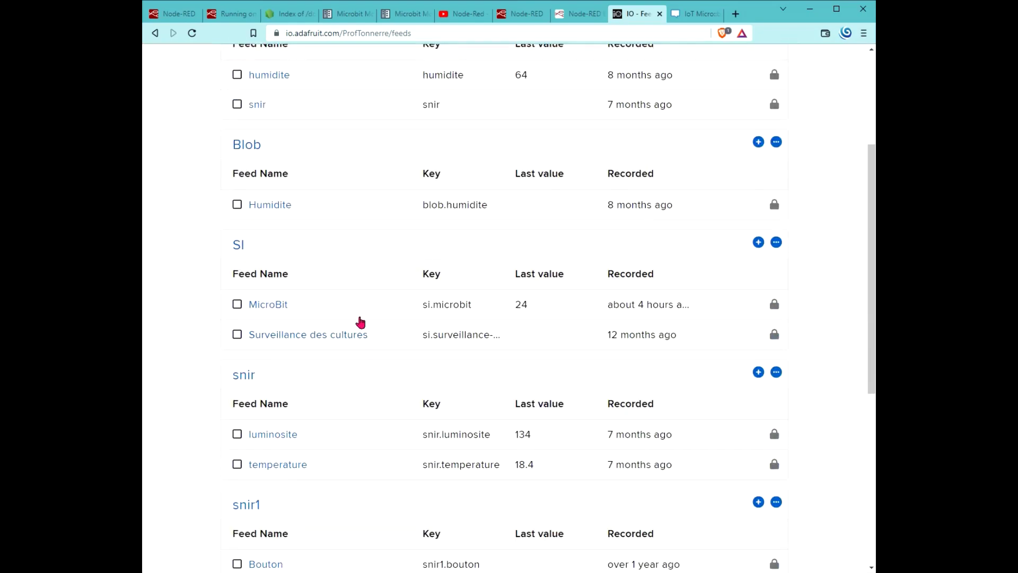
pyautogui.scroll(1, 477, 312)
pyautogui.scroll(2, 494, 304)
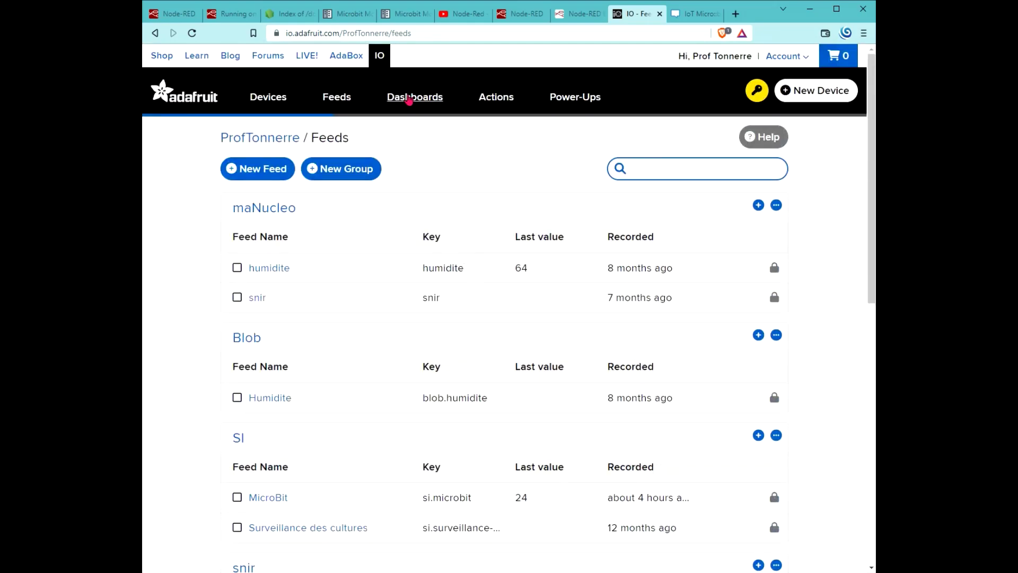
pyautogui.click(409, 98)
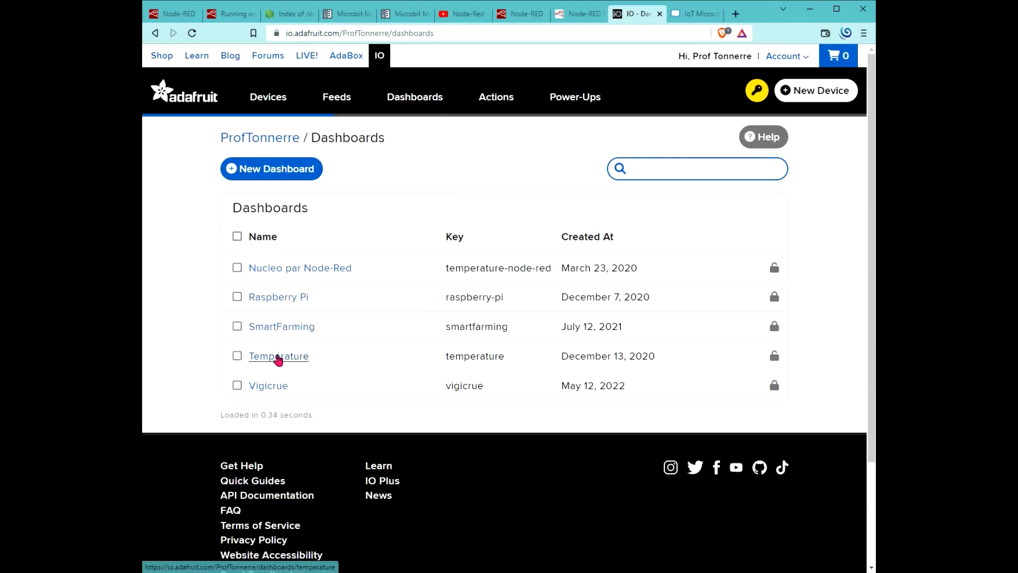
pyautogui.click(278, 357)
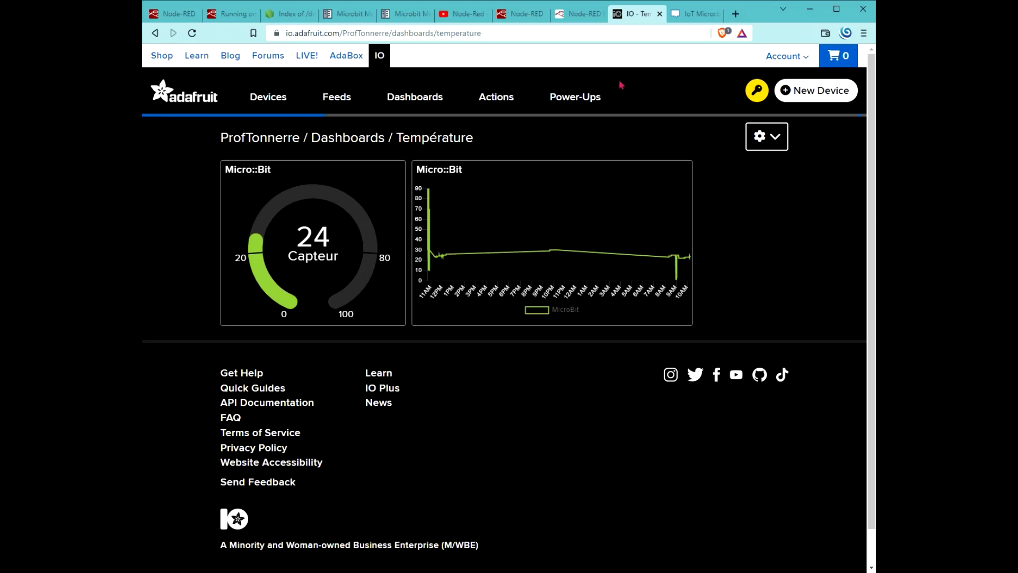
# - Review the MicroBit feed's graph and data in the SI group, and return to the Temperature dashboard
pyautogui.click(337, 96)
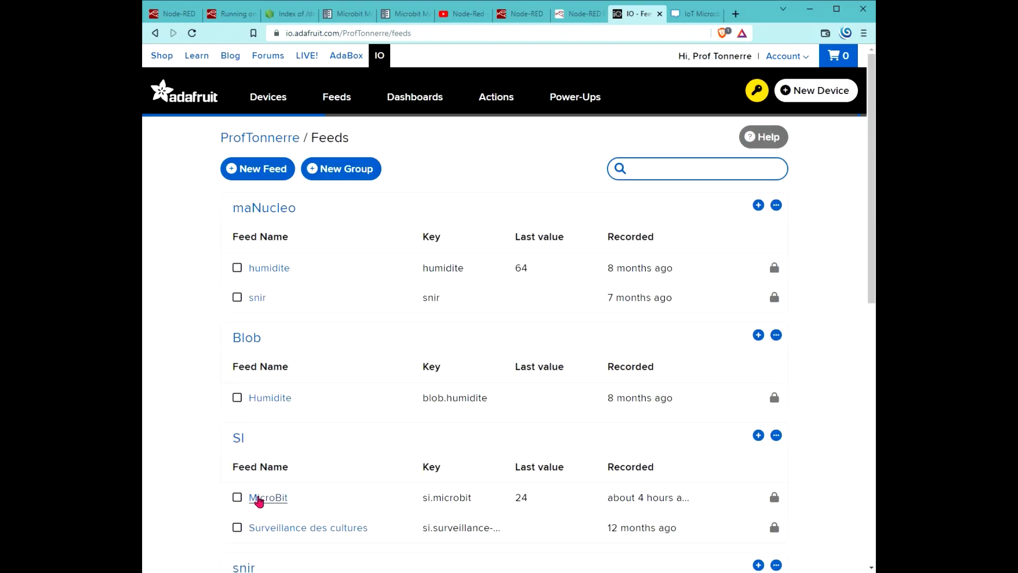
pyautogui.click(267, 498)
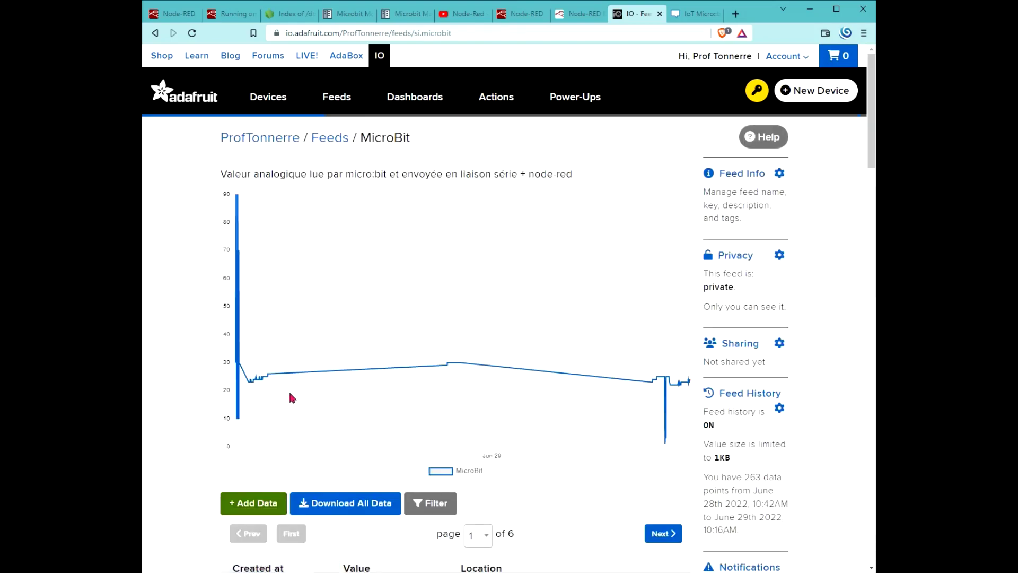
pyautogui.scroll(-3, 294, 398)
pyautogui.scroll(4, 351, 459)
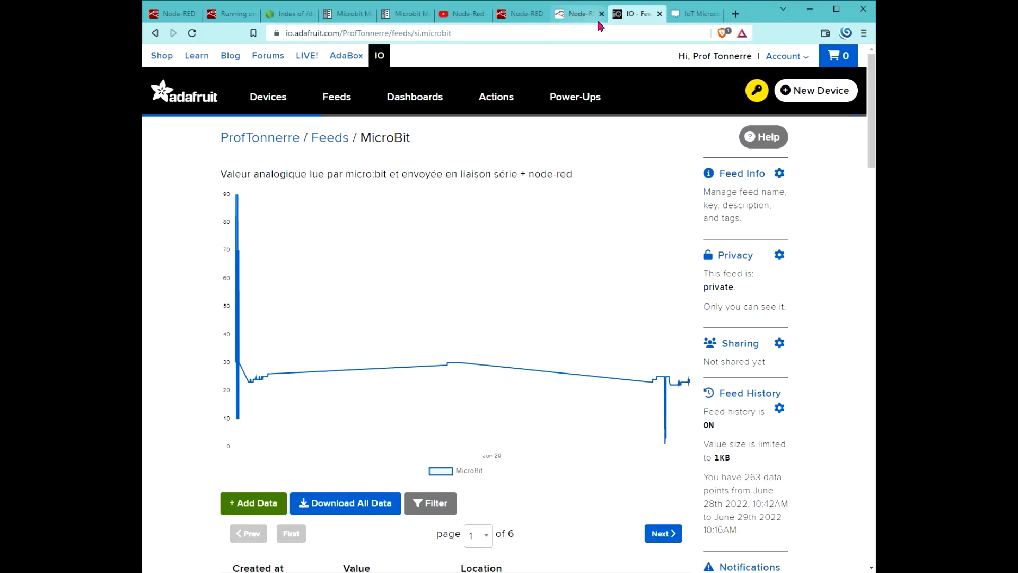
pyautogui.click(416, 98)
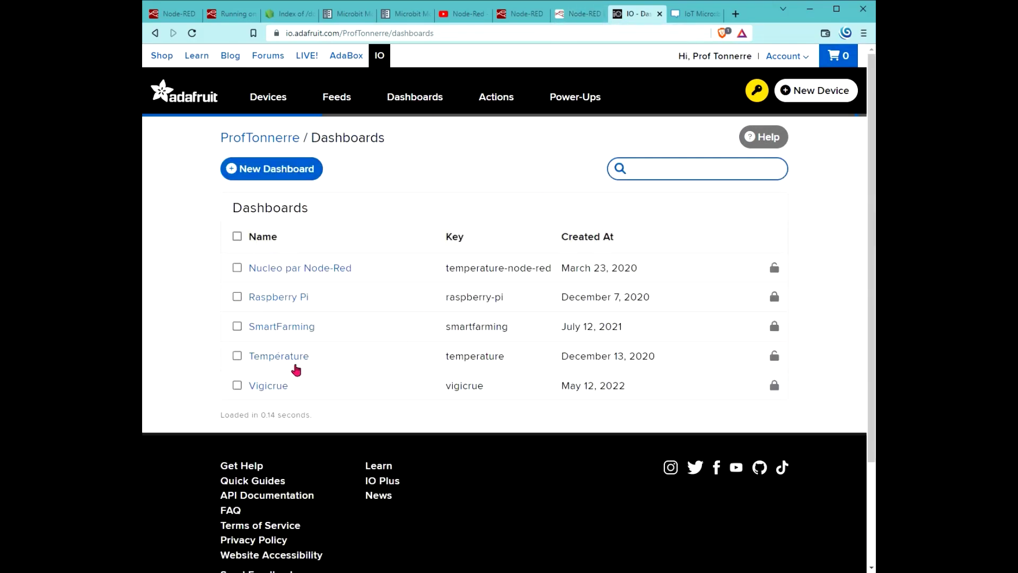
pyautogui.click(286, 357)
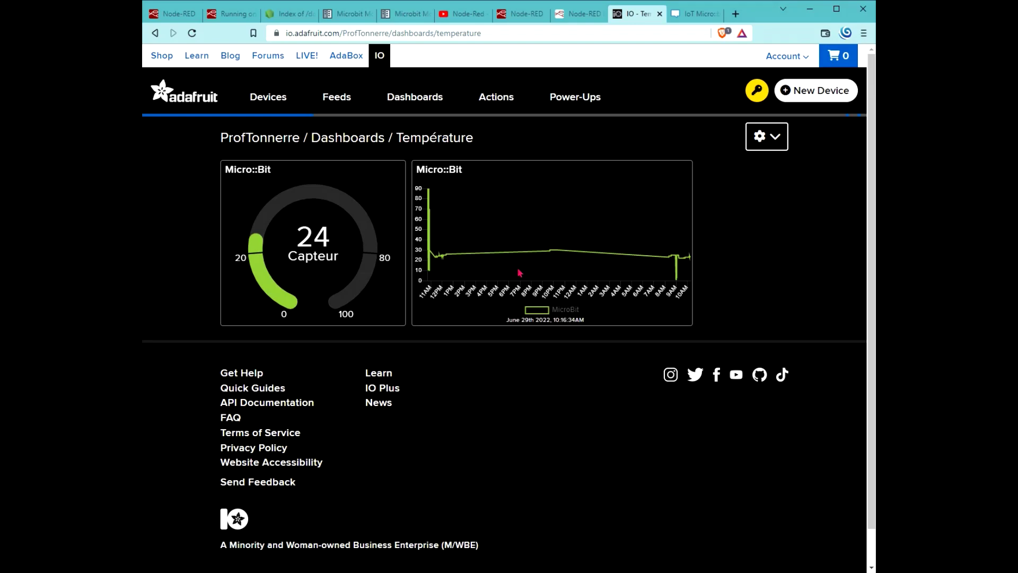
# - Switch to the Node-RED editor, add an mqtt out node to Flow 1 and wire it to the COM Microbit output
pyautogui.click(517, 14)
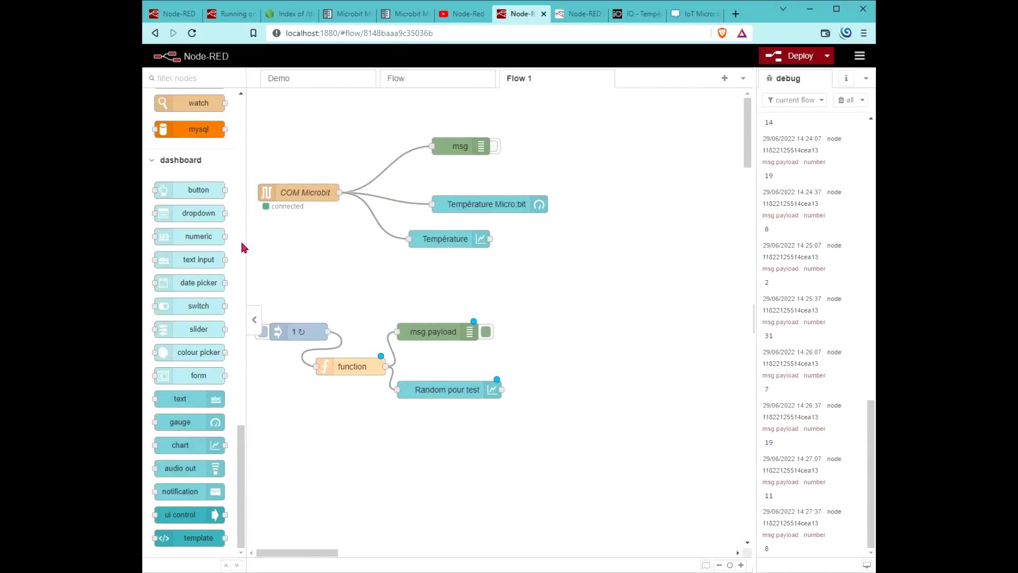
pyautogui.scroll(8, 240, 240)
pyautogui.moveTo(240, 320); pyautogui.dragTo(246, 203)
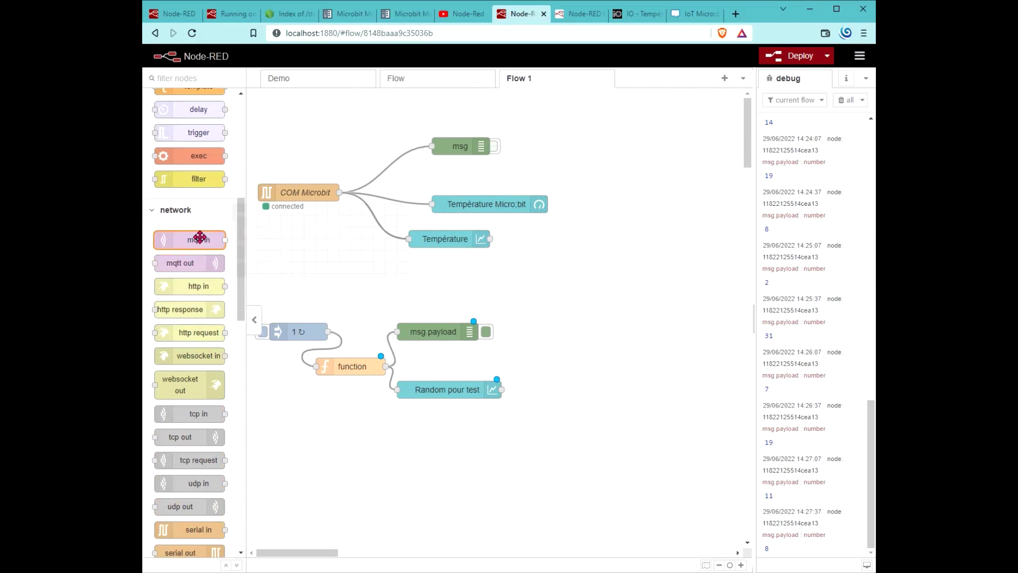
pyautogui.moveTo(183, 263); pyautogui.dragTo(638, 163)
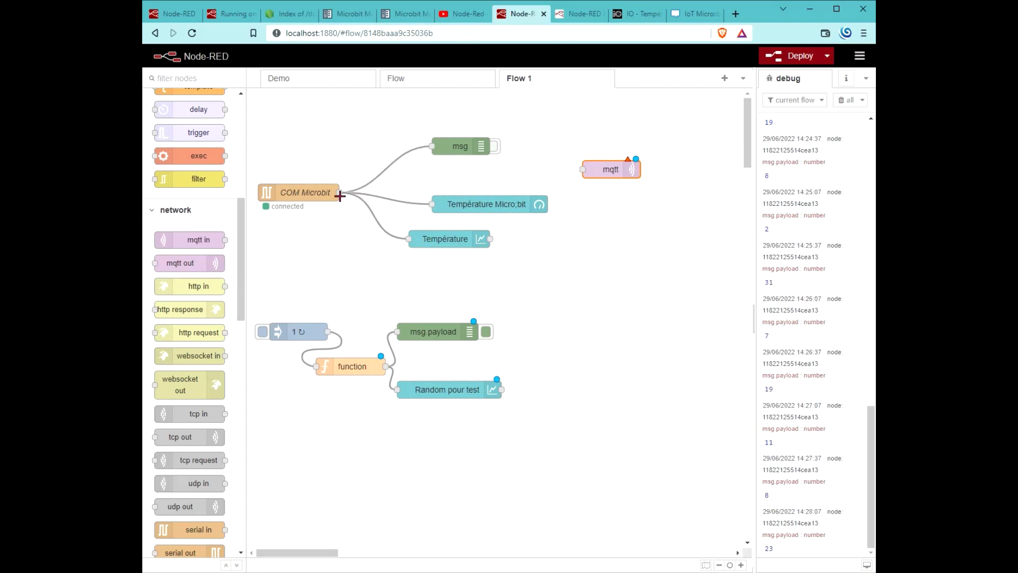
pyautogui.moveTo(342, 188); pyautogui.dragTo(582, 167)
# - Open the mqtt out node's Cloud Adafruit broker configuration and check its server address, port, username and password fields
pyautogui.doubleClick(609, 169)
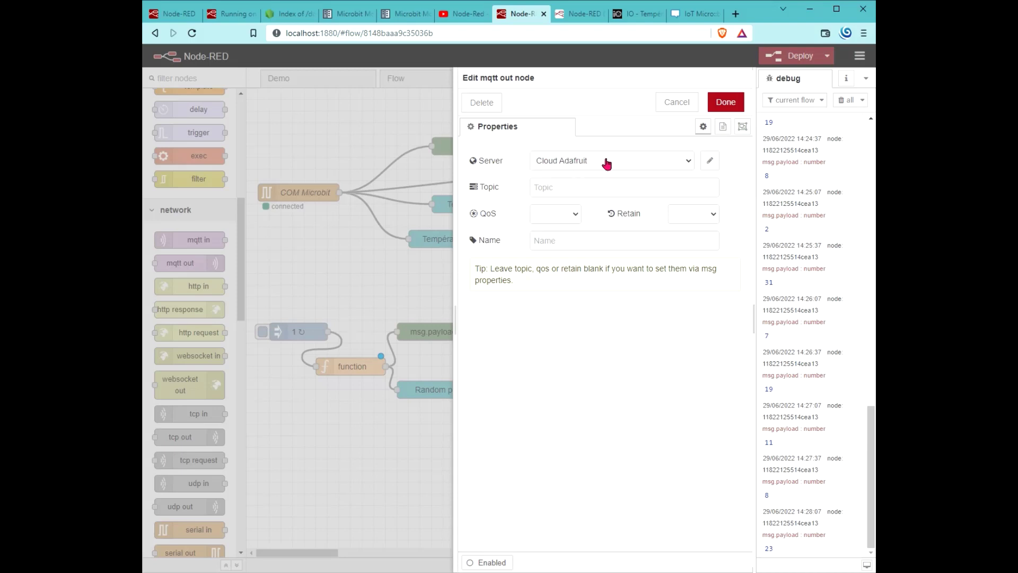
pyautogui.click(710, 160)
pyautogui.moveTo(567, 161); pyautogui.dragTo(388, 161)
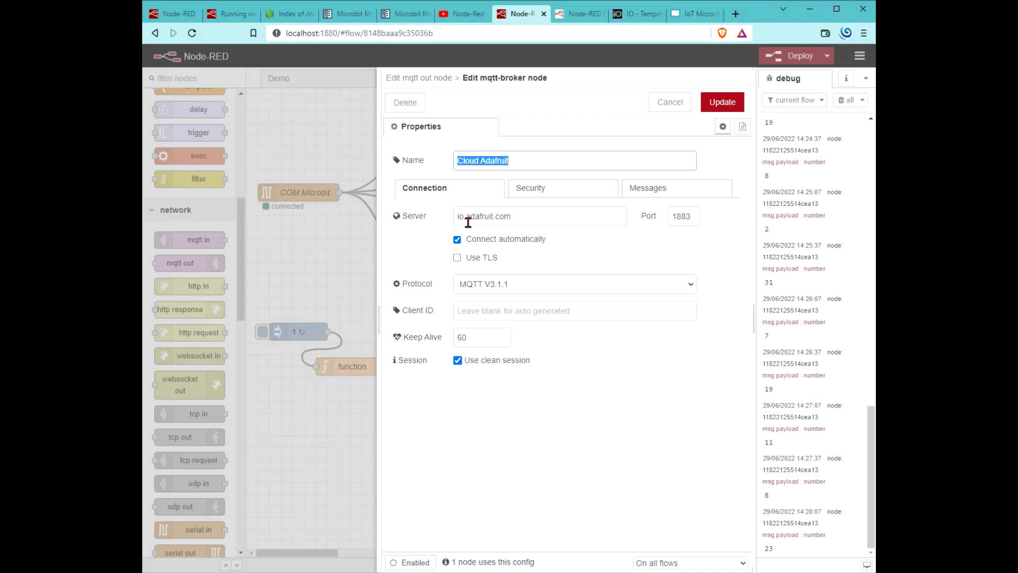
pyautogui.moveTo(545, 217); pyautogui.dragTo(431, 215)
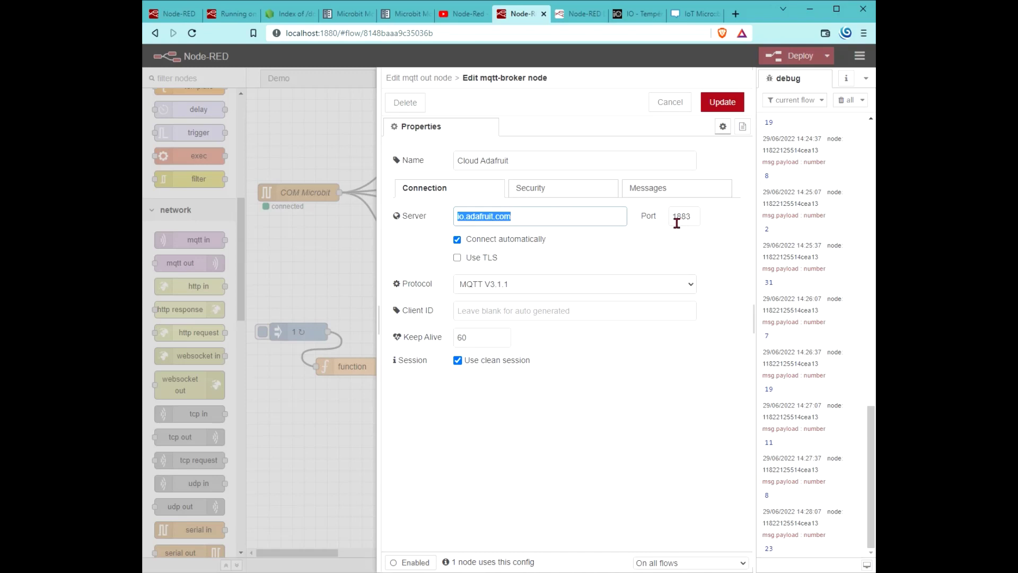
pyautogui.click(552, 192)
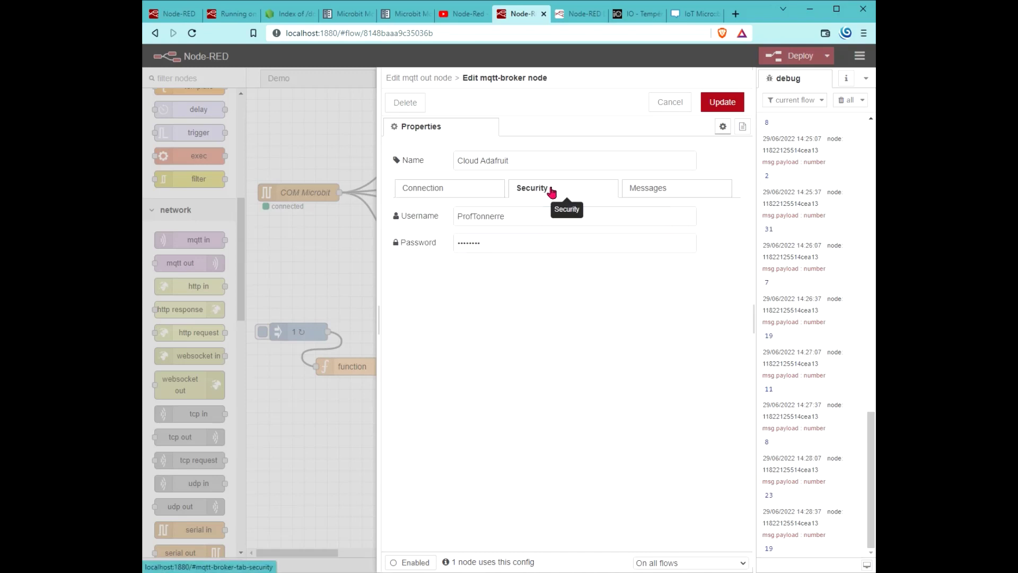
pyautogui.click(520, 218)
pyautogui.click(511, 243)
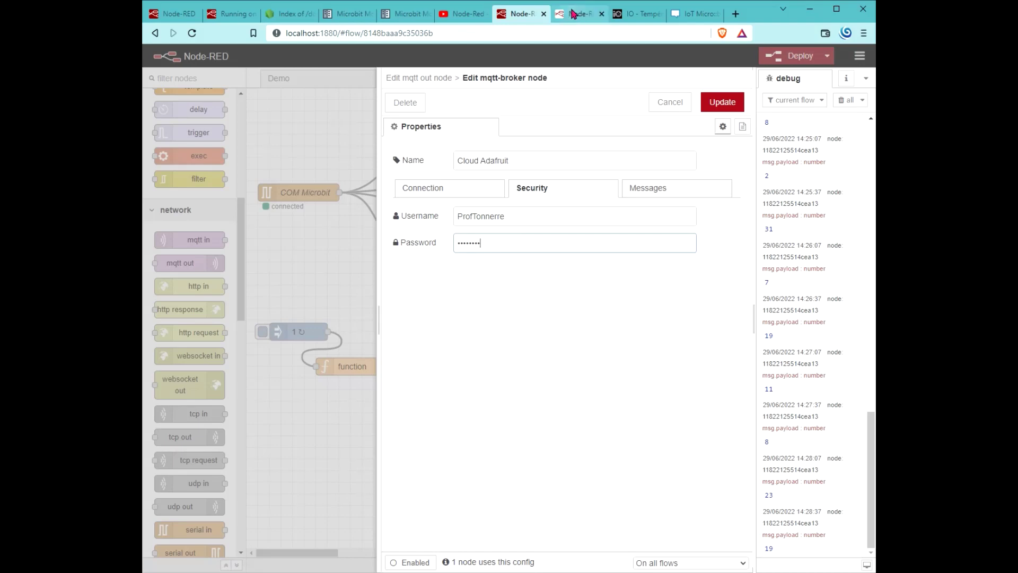
# - Switch to Adafruit IO to display the username and key used as broker credentials, and return to Node-RED
pyautogui.click(639, 14)
pyautogui.click(754, 91)
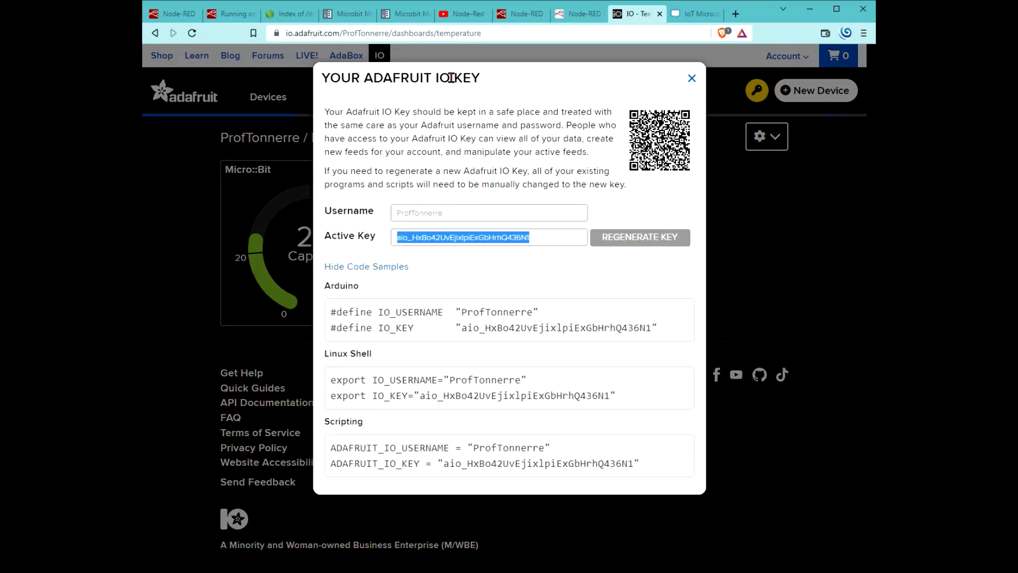
pyautogui.doubleClick(491, 312)
pyautogui.moveTo(459, 327); pyautogui.dragTo(649, 332)
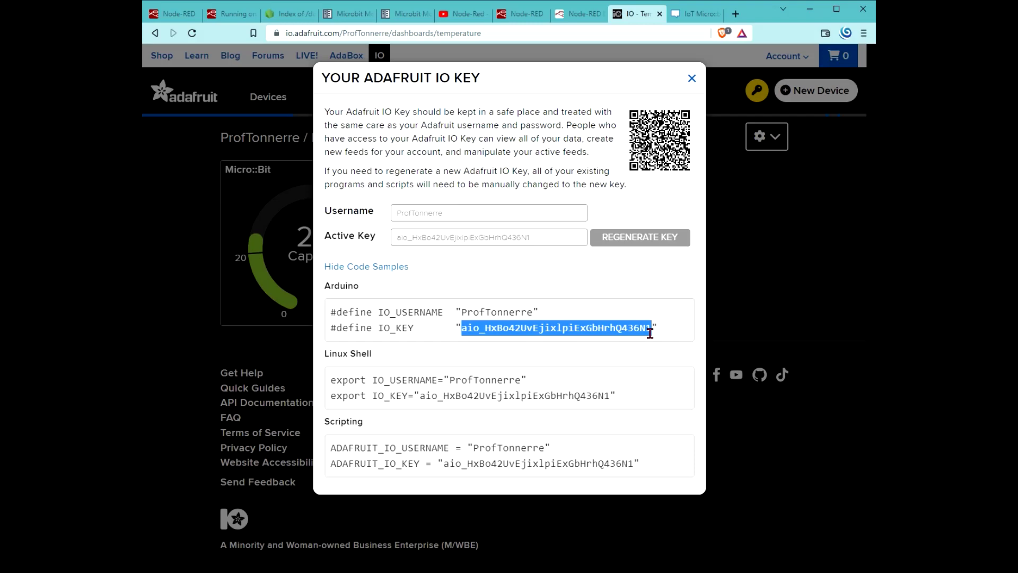
pyautogui.click(519, 14)
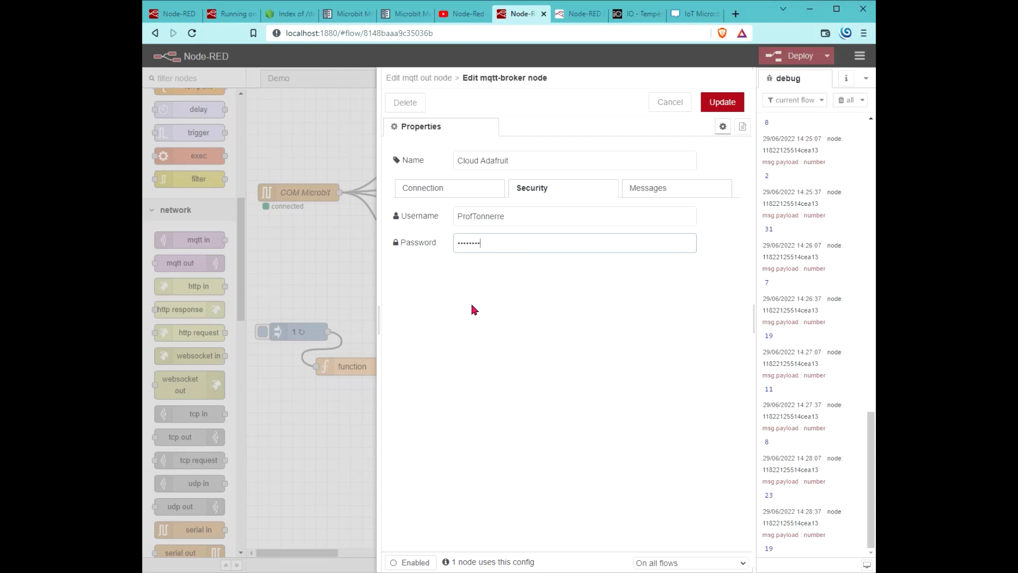
# - Check the Cloud Adafruit broker's password field and connection settings, and save the broker configuration
pyautogui.moveTo(483, 243); pyautogui.dragTo(445, 246)
pyautogui.click(488, 304)
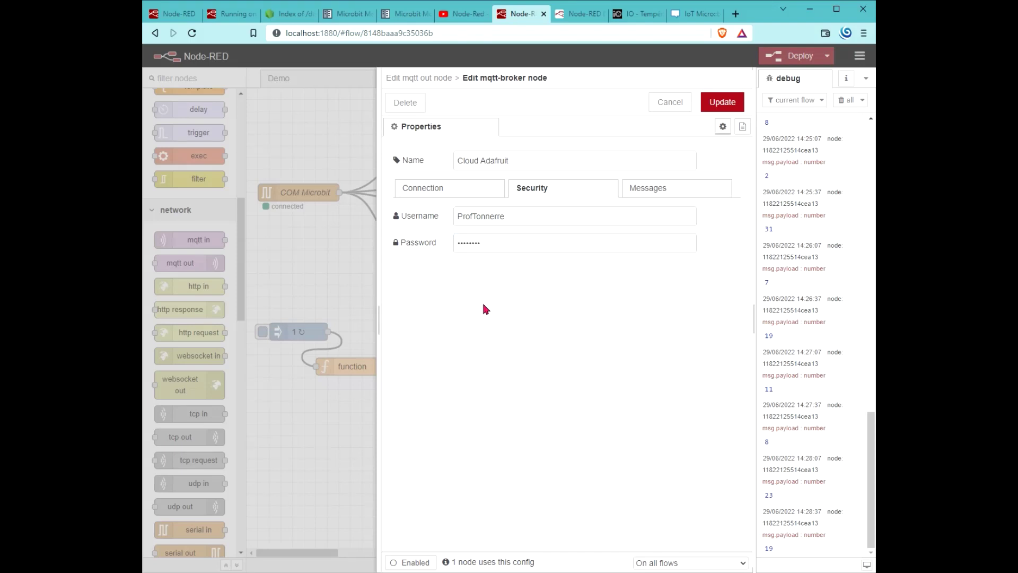
pyautogui.click(470, 189)
pyautogui.click(555, 193)
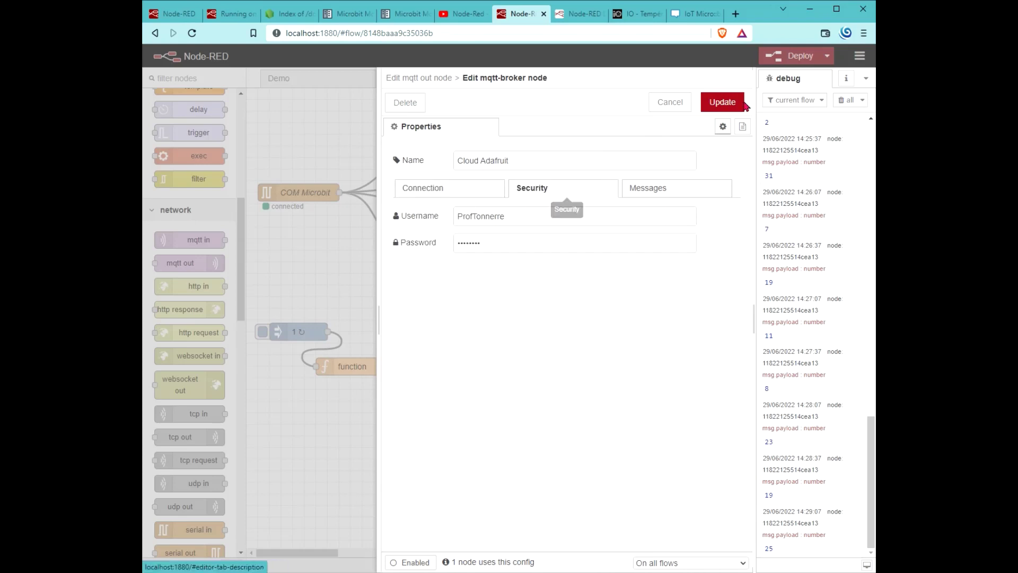
pyautogui.click(722, 102)
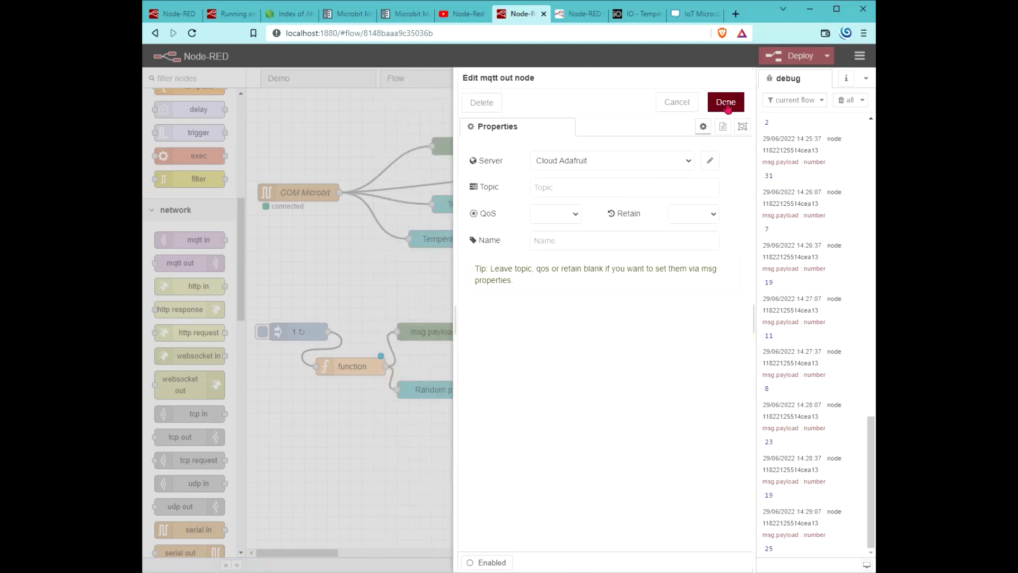
# - Switch to Adafruit IO and select the MQTT by Key endpoint in the MicroBit feed's info for the mqtt out node's topic
pyautogui.click(565, 188)
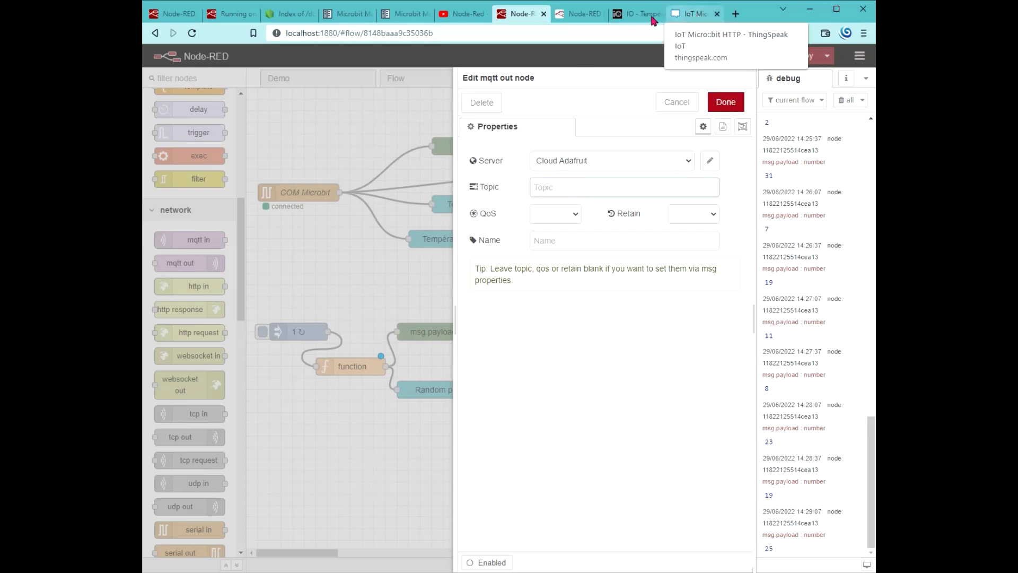
pyautogui.click(582, 15)
pyautogui.click(639, 15)
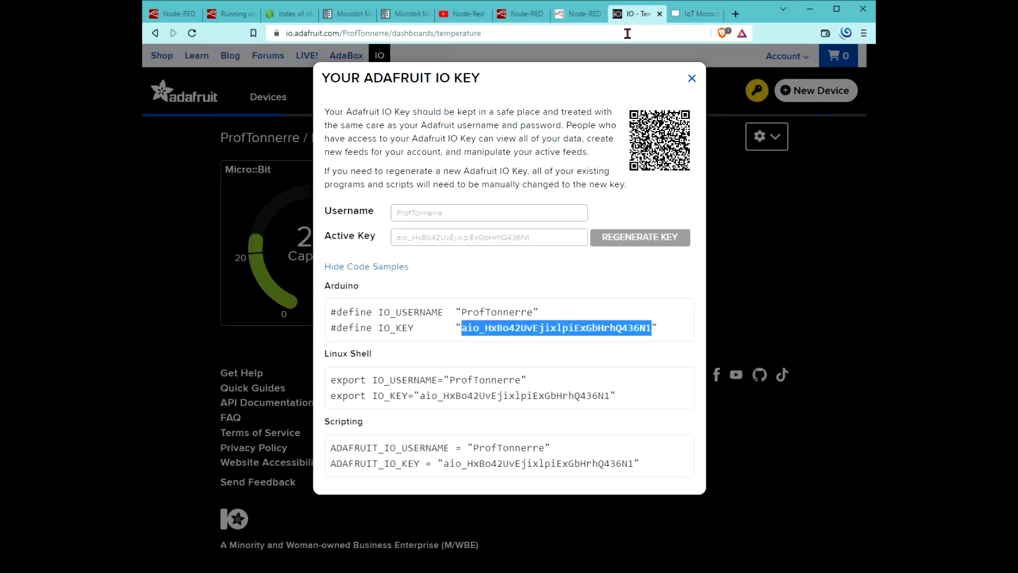
pyautogui.click(691, 79)
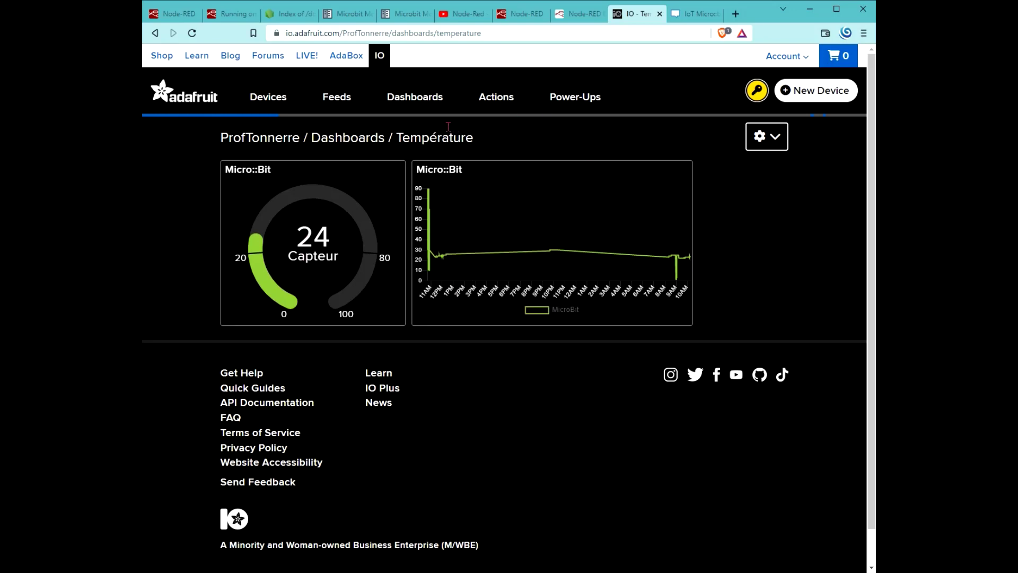
pyautogui.click(335, 99)
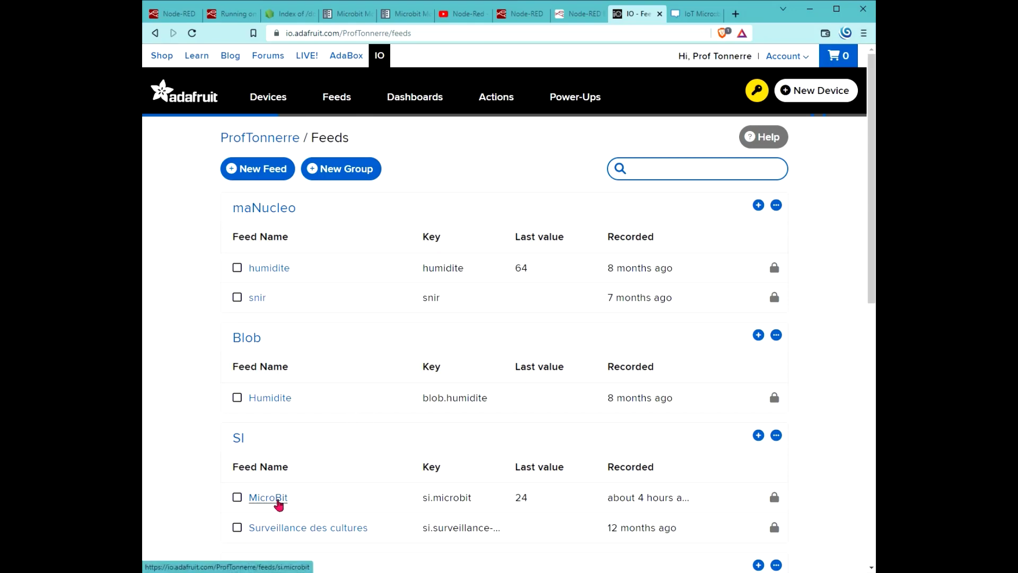
pyautogui.click(267, 502)
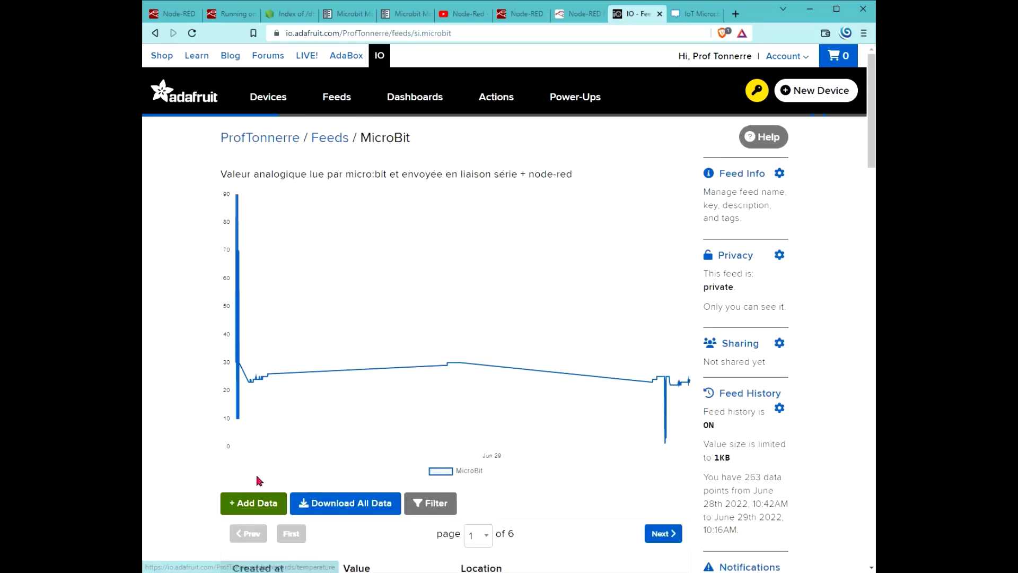
pyautogui.click(742, 176)
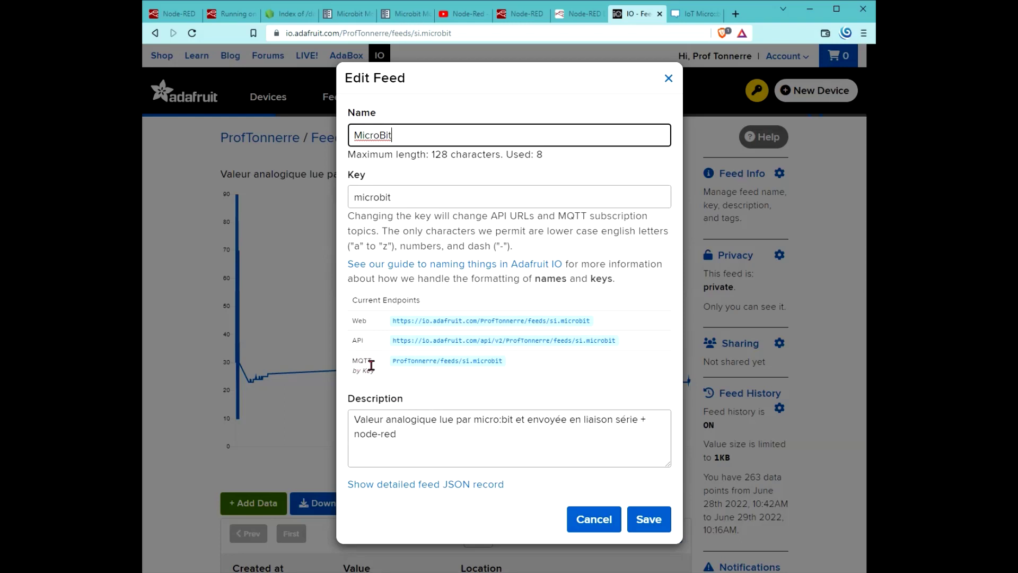
pyautogui.moveTo(392, 361); pyautogui.dragTo(493, 360)
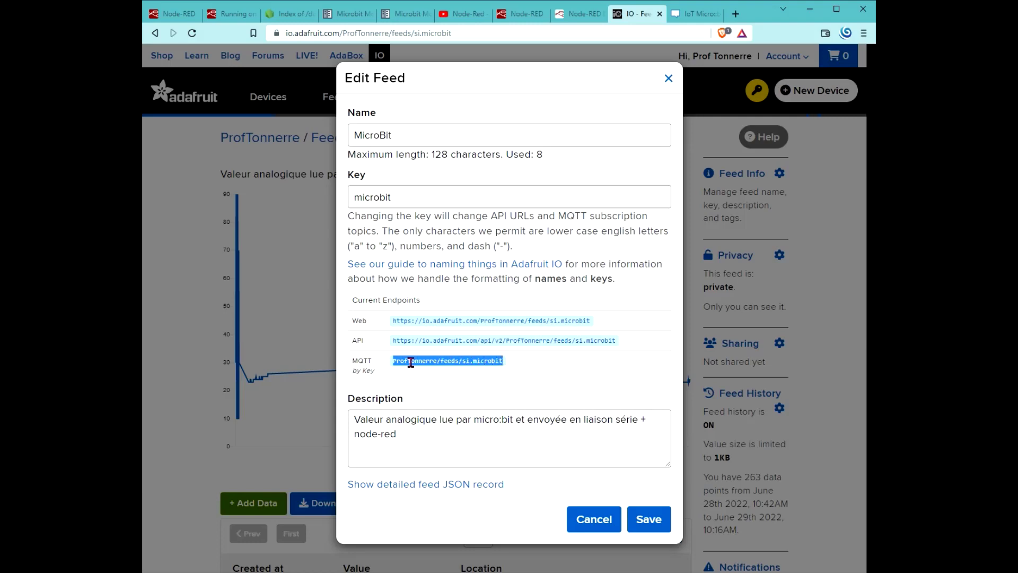
# - Copy the MicroBit feed's MQTT by Key endpoint, close the feed info unchanged, and paste the endpoint as the mqtt out node's topic in Node-RED
pyautogui.rightClick(445, 364)
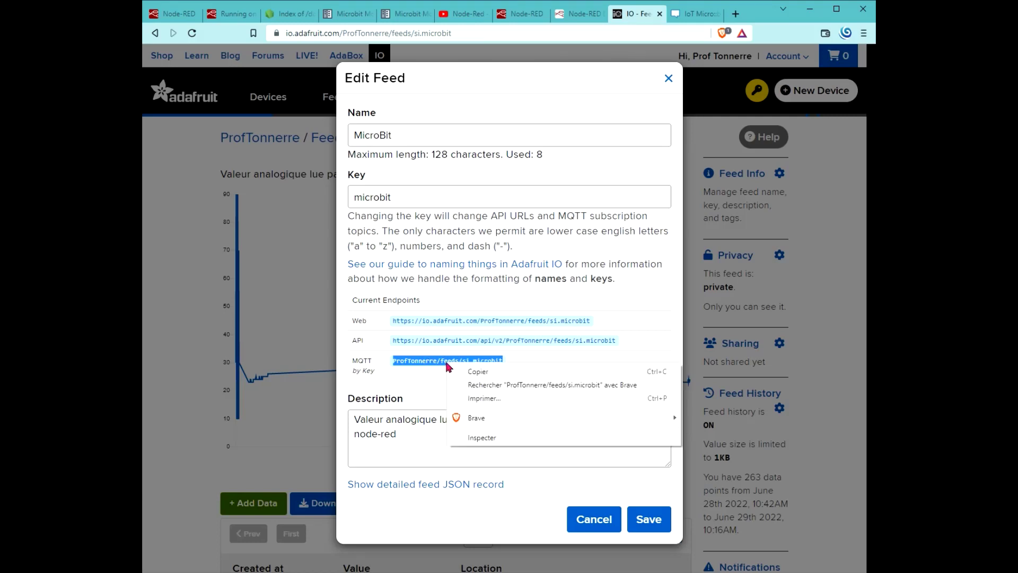
pyautogui.click(475, 375)
pyautogui.click(591, 519)
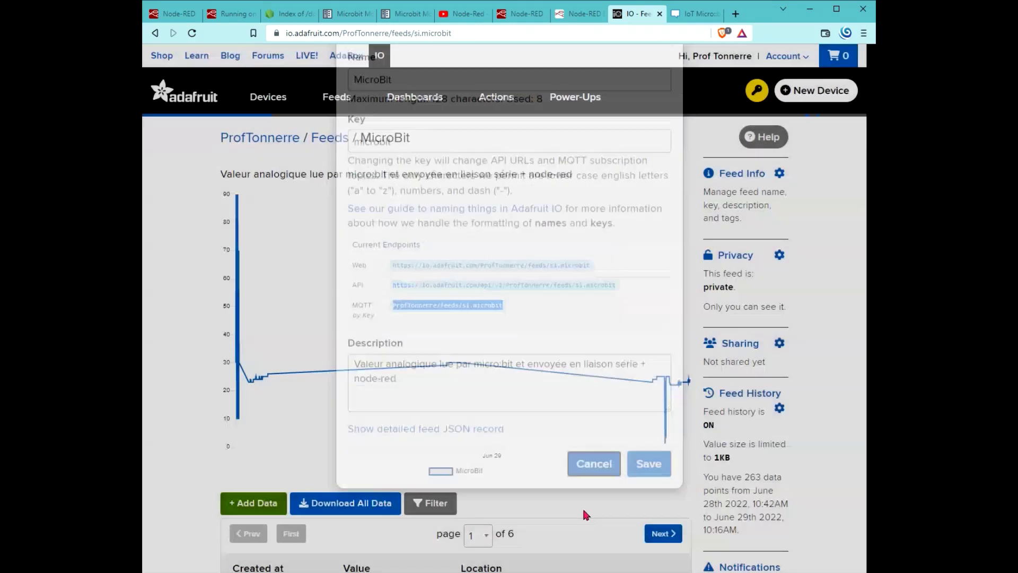
pyautogui.click(517, 14)
pyautogui.click(558, 236)
pyautogui.click(566, 187)
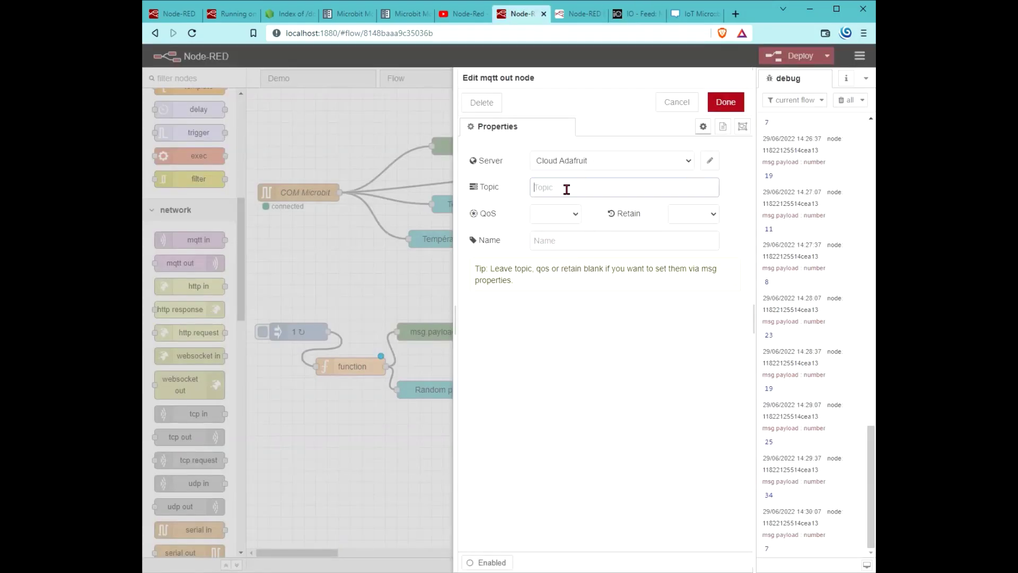
pyautogui.rightClick(568, 190)
pyautogui.click(603, 277)
# - Name the mqtt out node "Microbit vers Adafruit", deploy the flow, and move the node slightly closer to the msg debug node
pyautogui.click(576, 244)
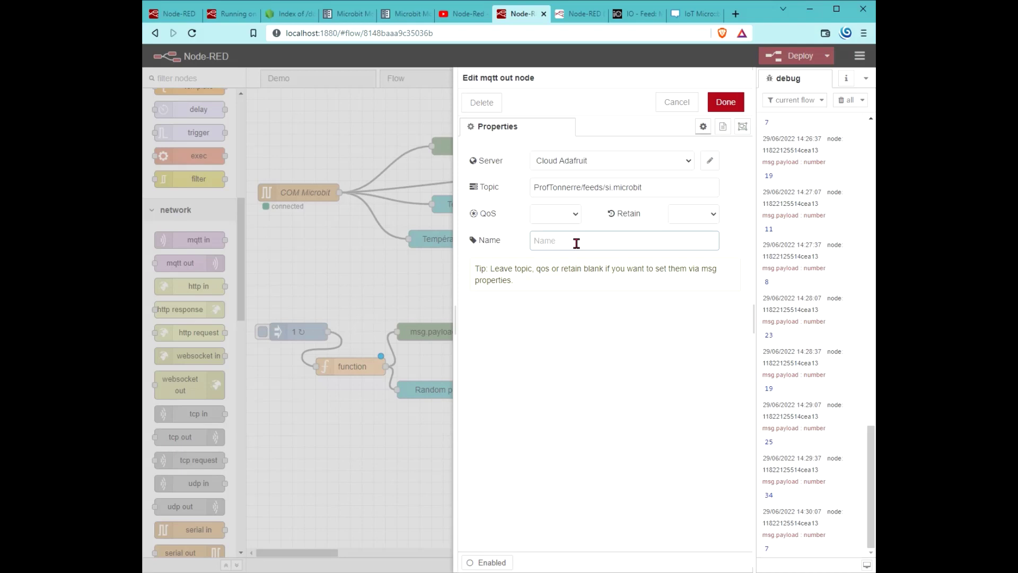
pyautogui.write('Microbit vers Adafruit')
pyautogui.click(712, 103)
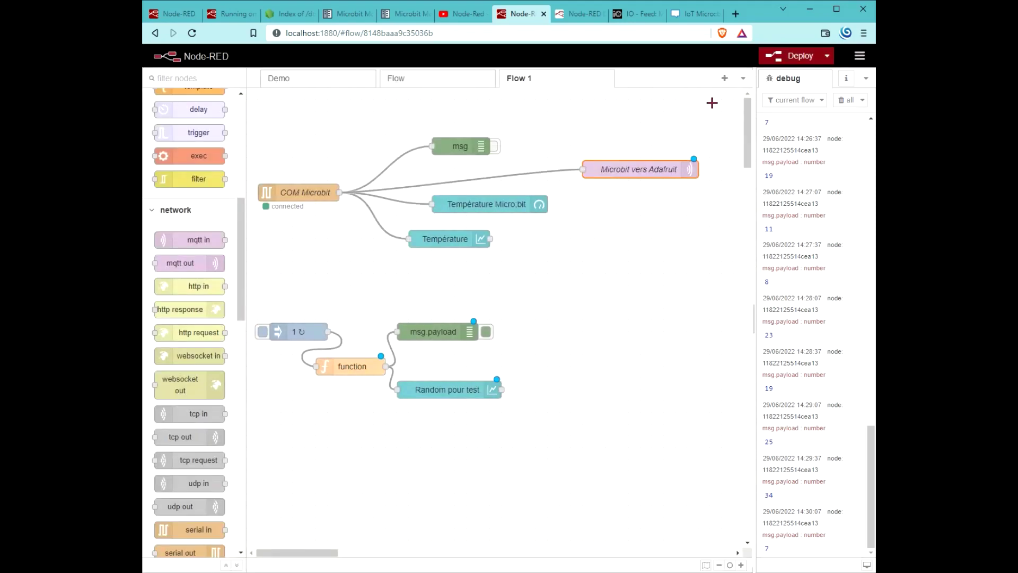
pyautogui.click(792, 56)
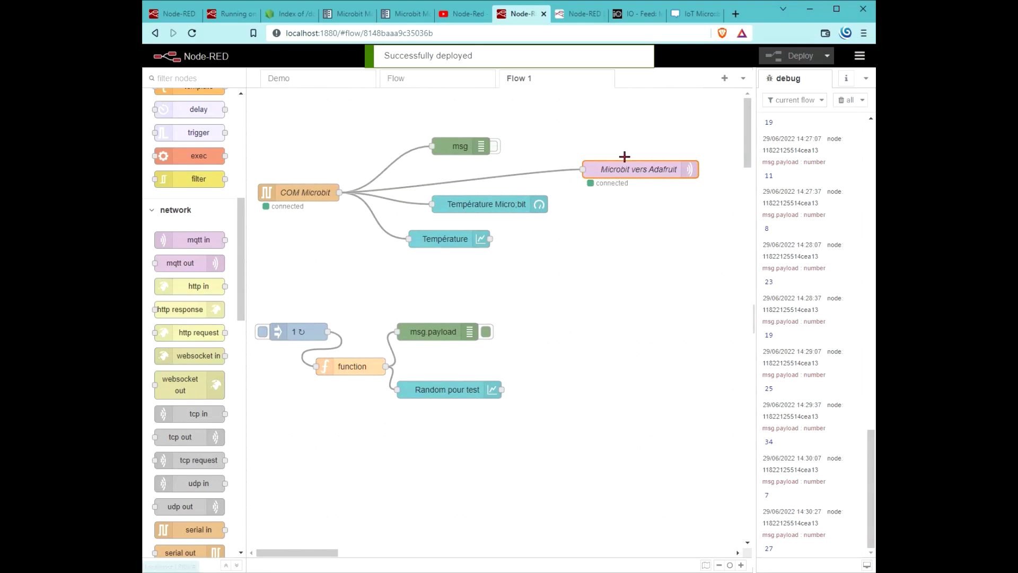
pyautogui.moveTo(613, 169); pyautogui.dragTo(578, 158)
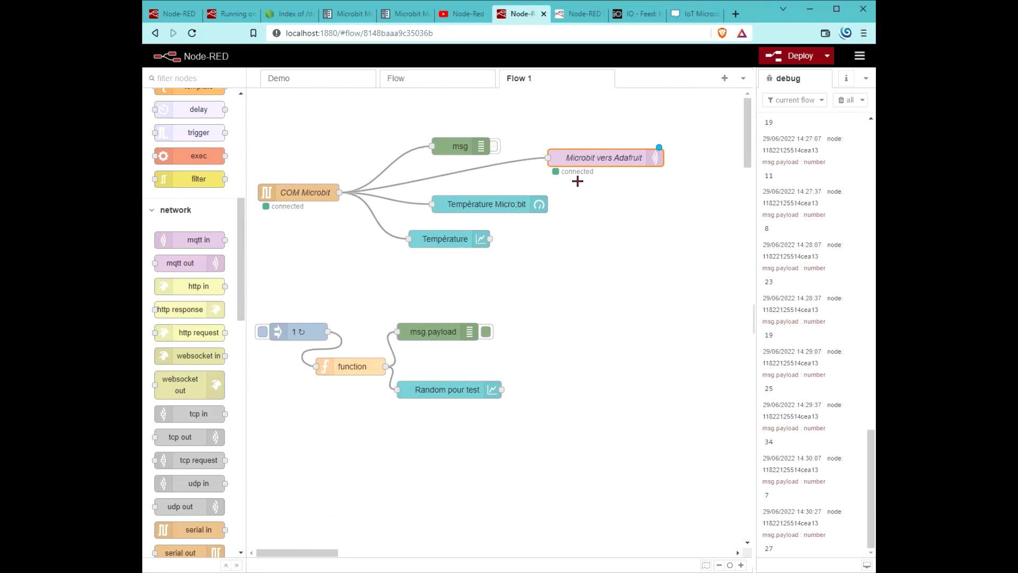
# - Recheck the Cloud Adafruit broker's security and connection settings from the Microbit vers Adafruit node, leaving the broker unchanged
pyautogui.click(629, 14)
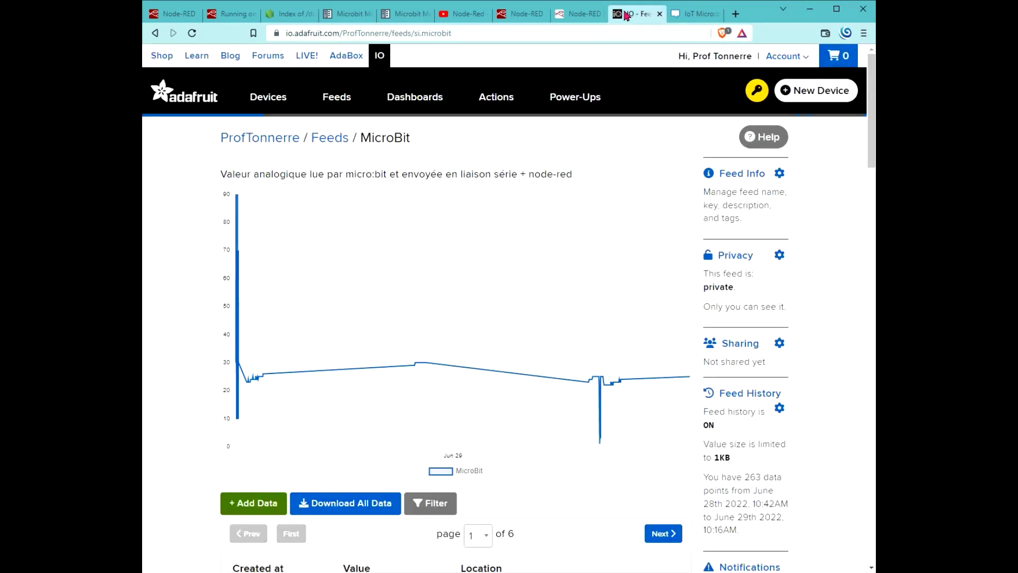
pyautogui.click(517, 14)
pyautogui.doubleClick(592, 155)
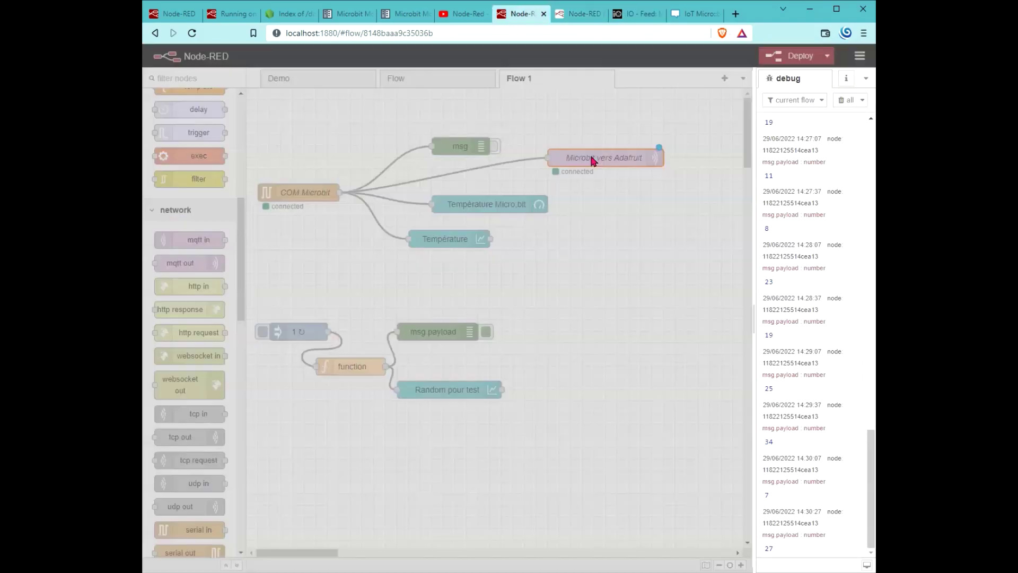
pyautogui.click(709, 160)
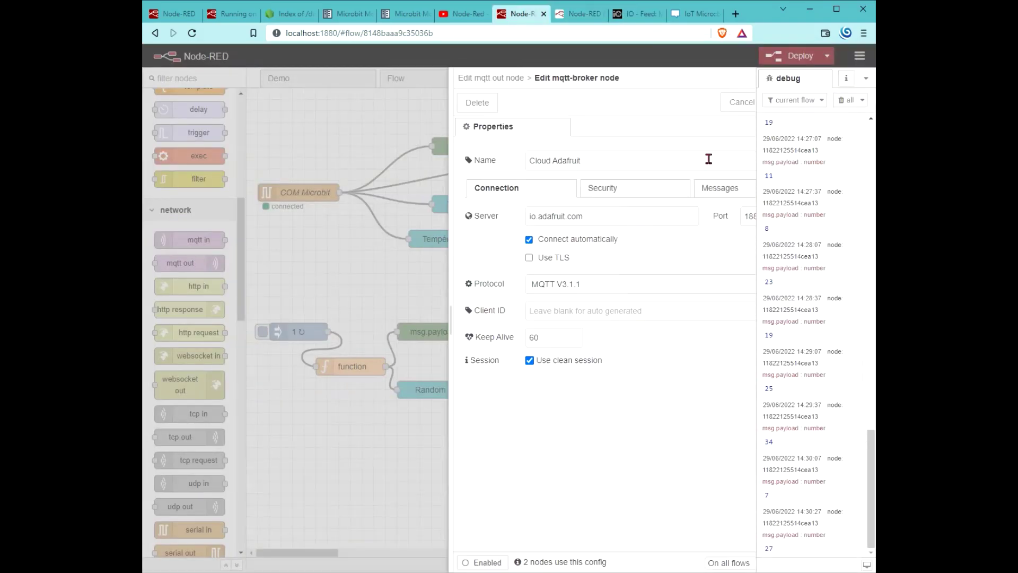
pyautogui.click(551, 193)
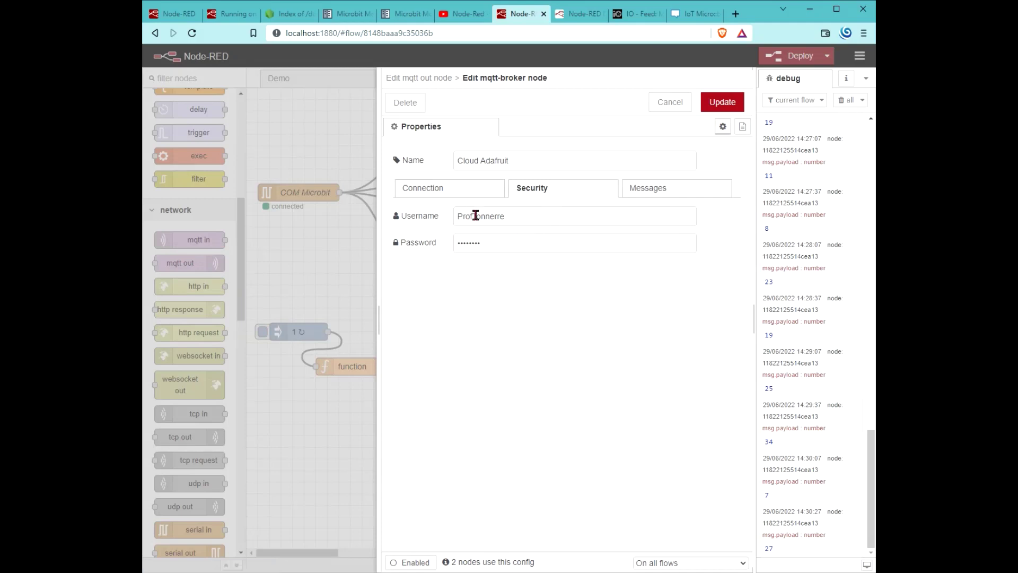
pyautogui.click(450, 190)
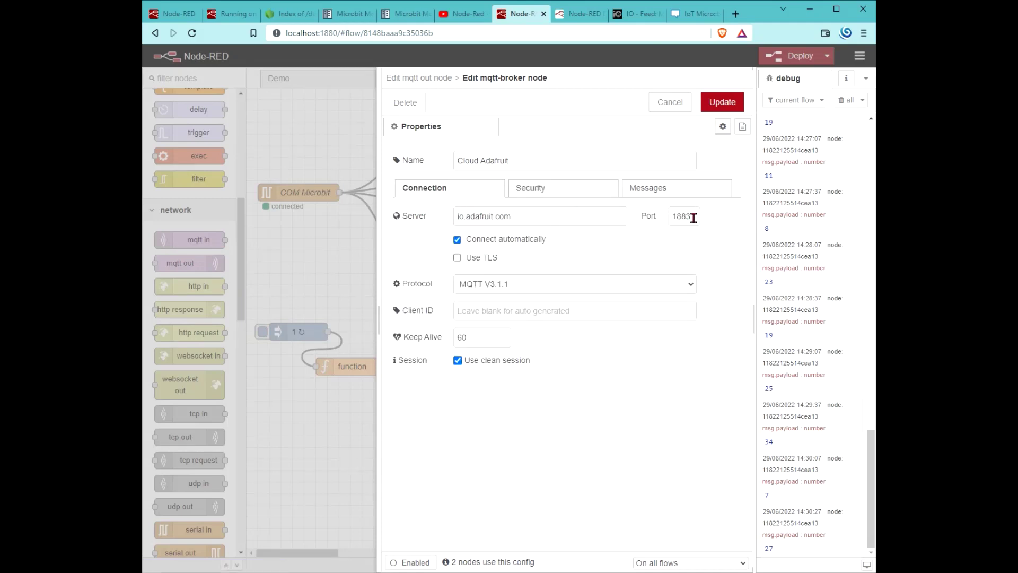
pyautogui.click(668, 102)
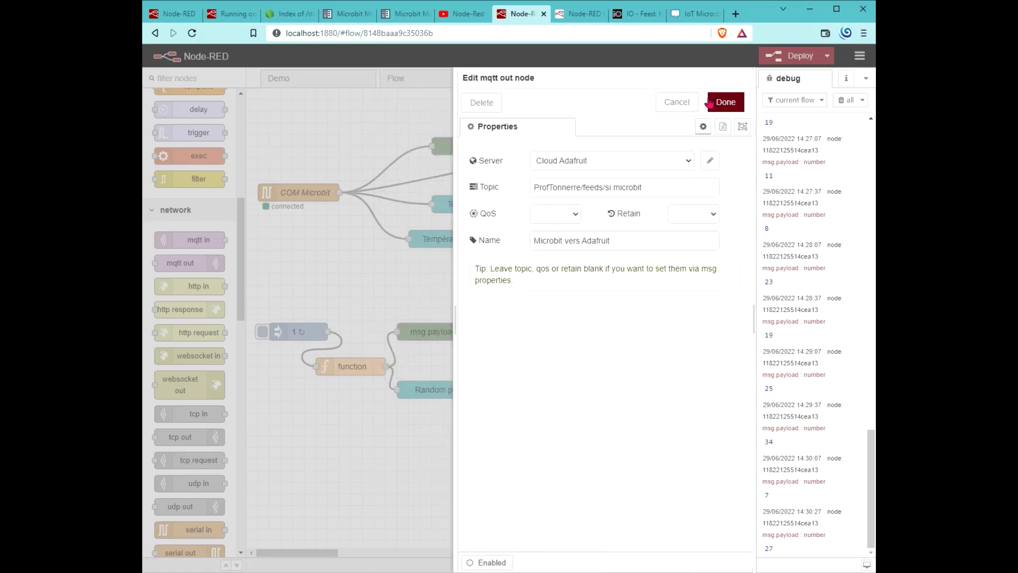
pyautogui.click(725, 101)
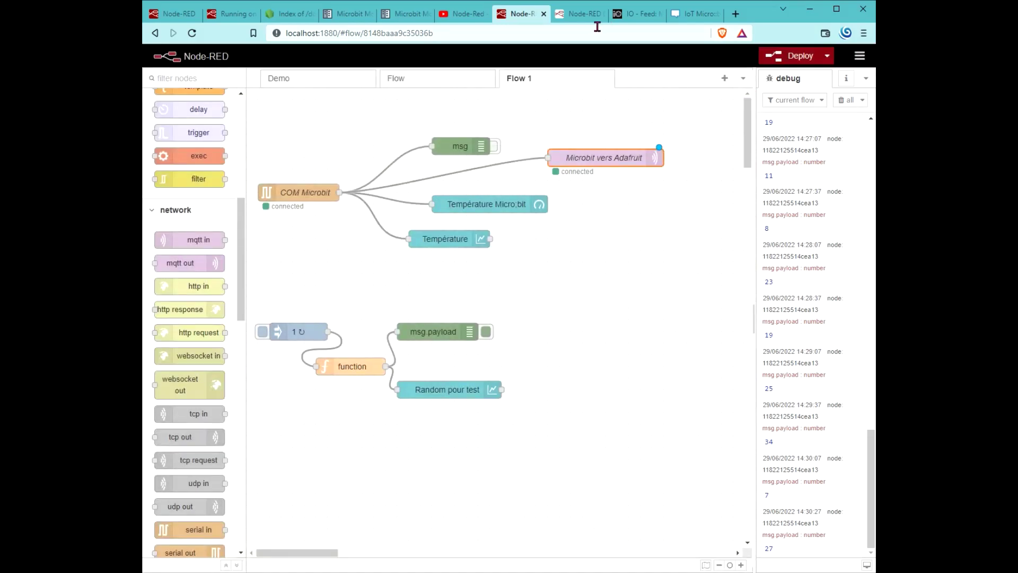
# - Switch to Adafruit IO and examine the MicroBit feed's chart, incoming data rows and throttle warning
pyautogui.click(634, 15)
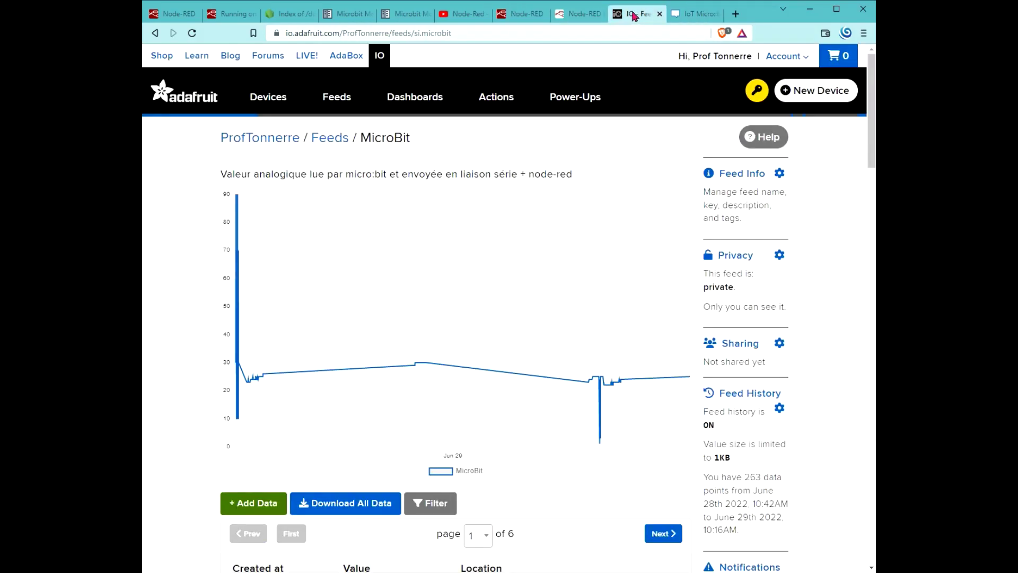
pyautogui.scroll(-5, 491, 310)
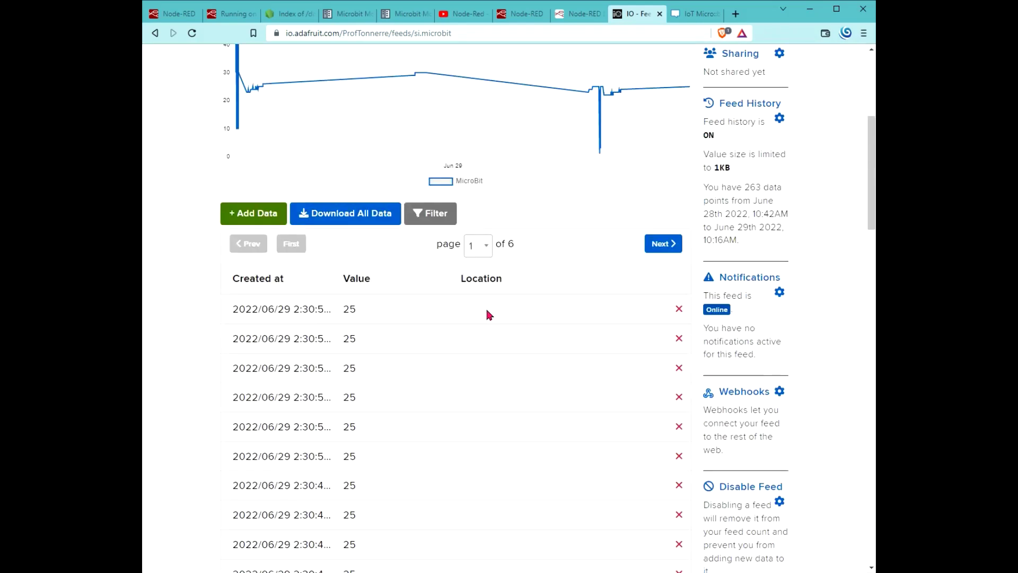
pyautogui.scroll(5, 484, 305)
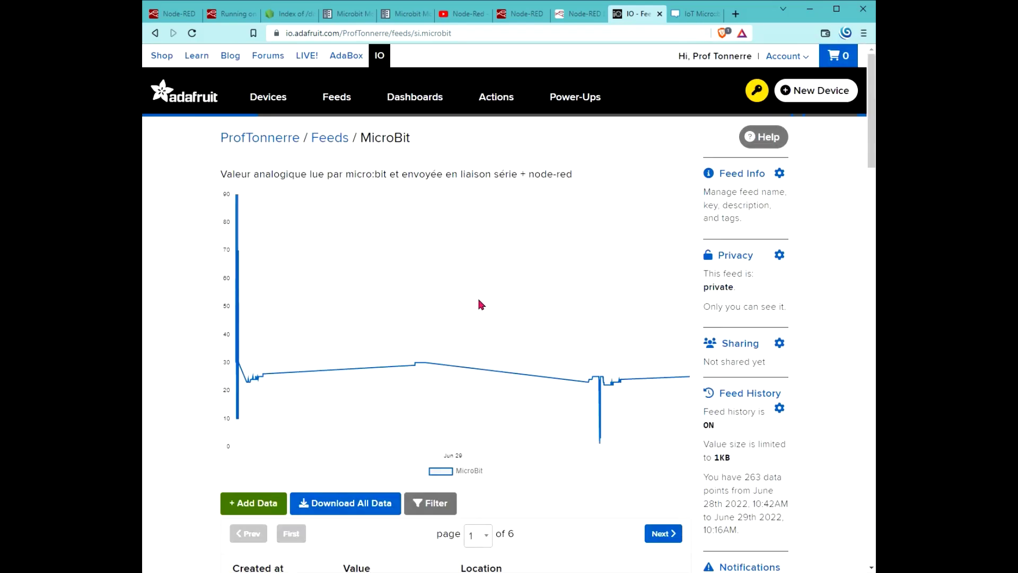
pyautogui.scroll(-3, 487, 318)
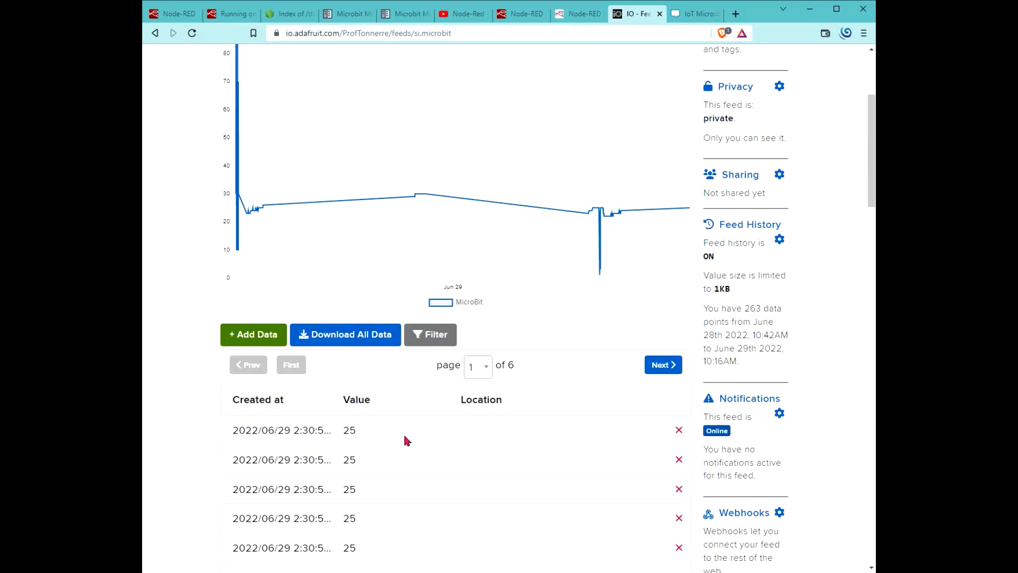
pyautogui.scroll(3, 406, 434)
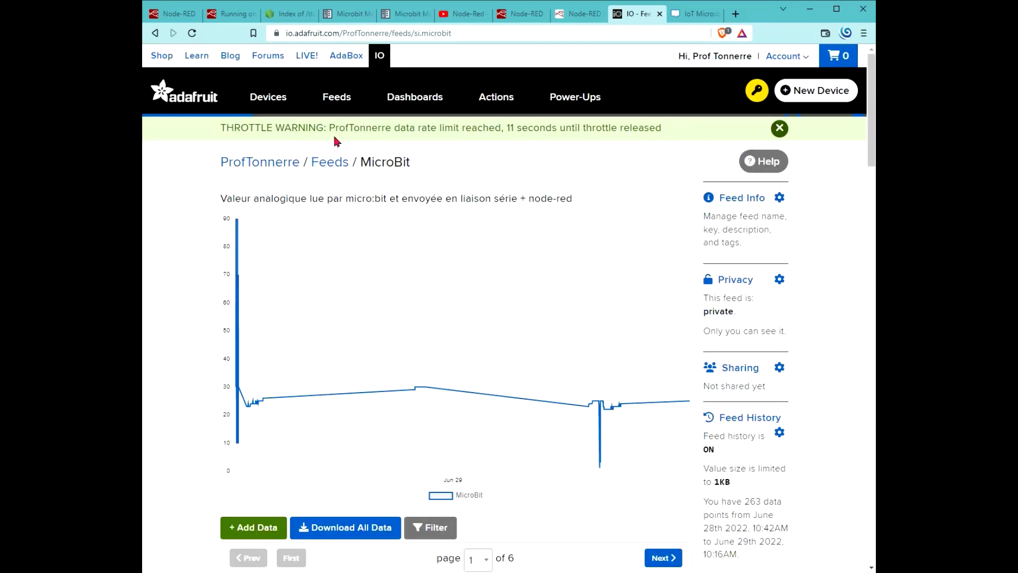
pyautogui.moveTo(221, 127); pyautogui.dragTo(671, 127)
# - Delete the wire from COM Microbit to Microbit vers Adafruit in Node-RED, and check the feed's throttle warning in Adafruit IO
pyautogui.click(519, 15)
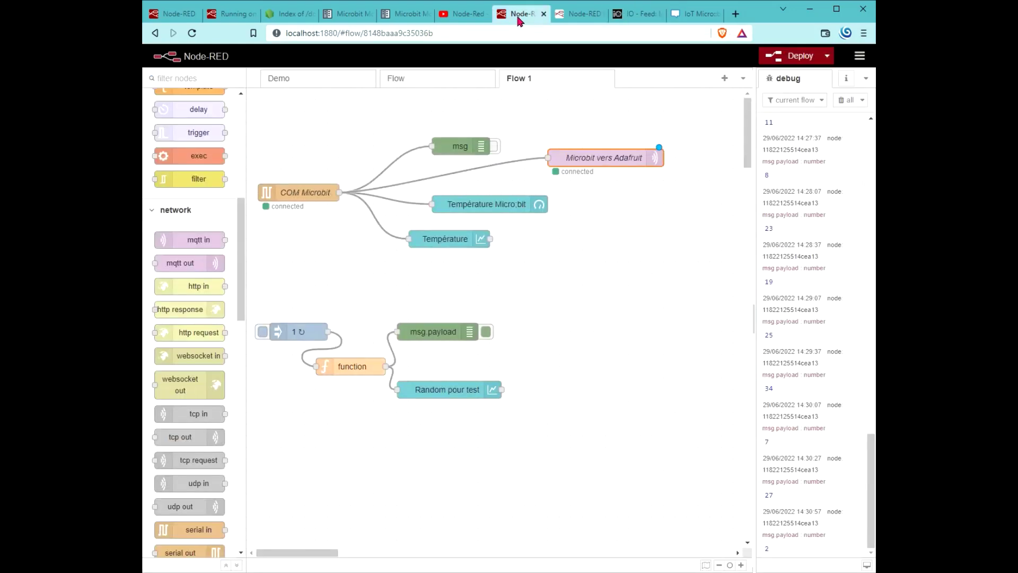
pyautogui.click(455, 171)
pyautogui.press('Delete')
pyautogui.hotkey('ctrl', 'Tab')
pyautogui.hotkey('ctrl', 'Tab')
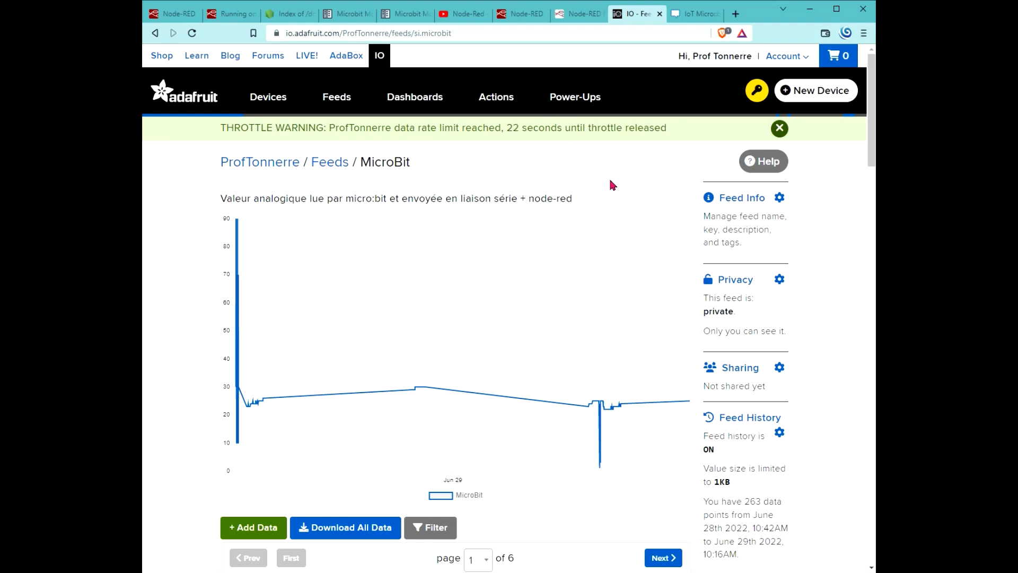
pyautogui.hotkey('ctrl', 'shift', 'Tab')
pyautogui.hotkey('ctrl', 'shift', 'Tab')
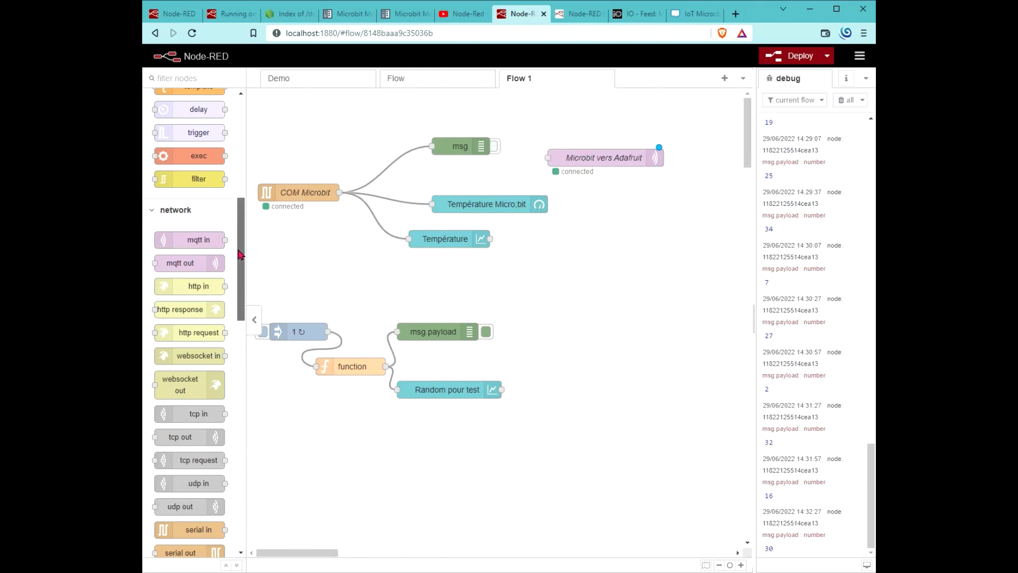
# - Add a delay node between the msg and Température Micro:bit nodes and wire the COM Microbit output to it
pyautogui.moveTo(240, 255); pyautogui.dragTo(228, 138)
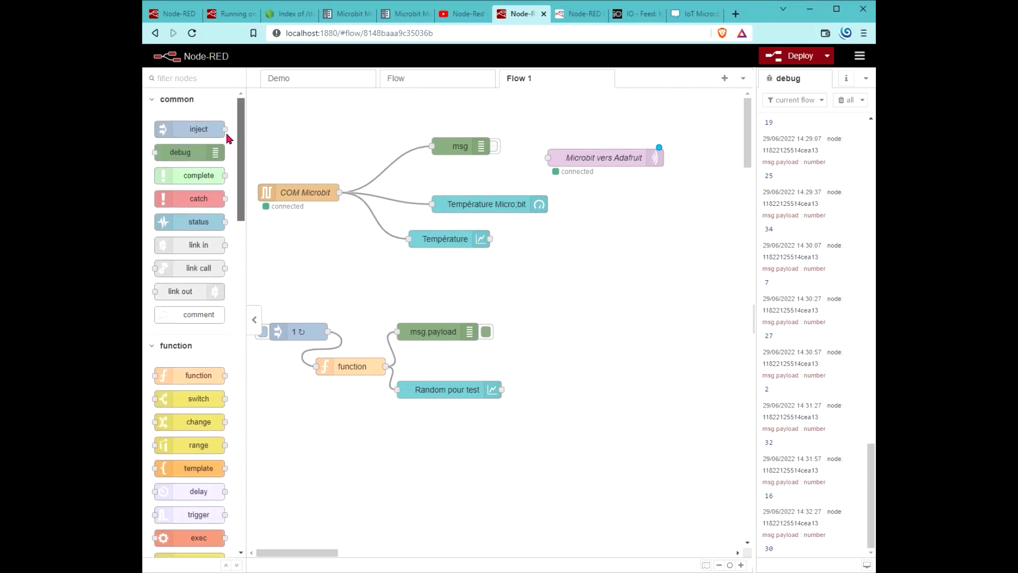
pyautogui.scroll(-5, 231, 159)
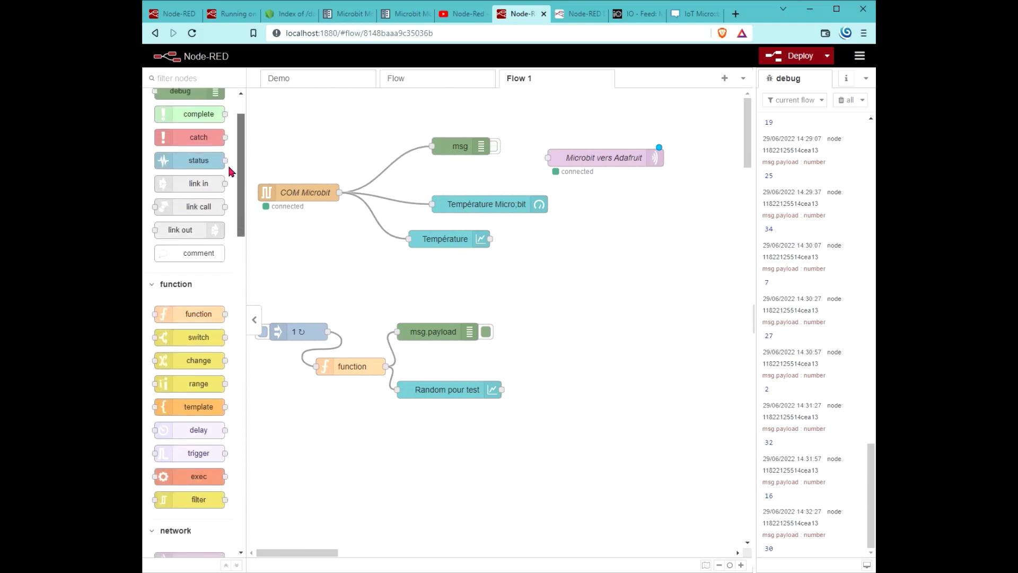
pyautogui.moveTo(239, 222)
pyautogui.mouseDown()
pyautogui.moveTo(242, 250)
pyautogui.moveTo(244, 235)
pyautogui.mouseUp()
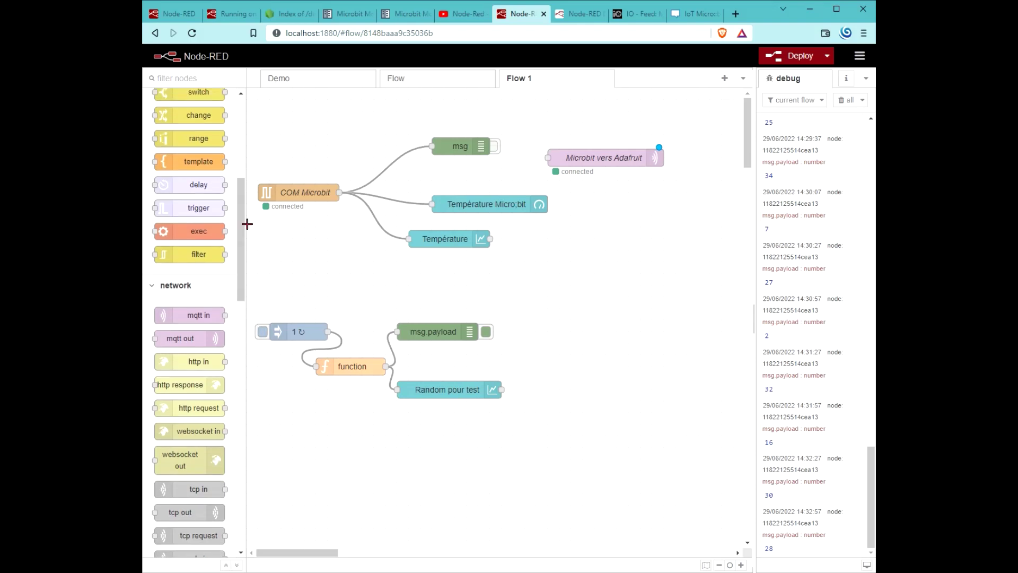
pyautogui.moveTo(191, 192)
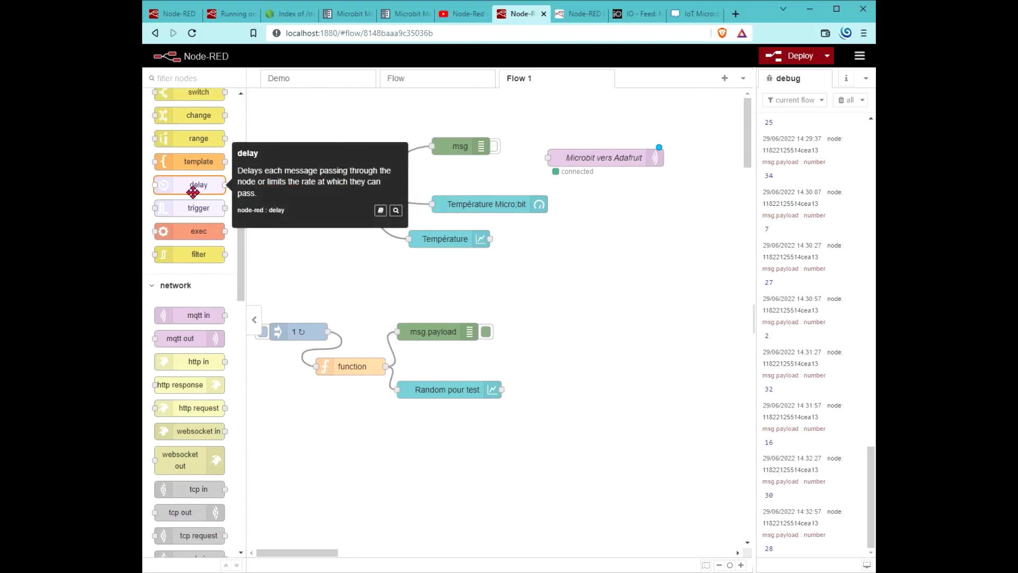
pyautogui.moveTo(191, 192); pyautogui.dragTo(475, 170)
pyautogui.moveTo(342, 192); pyautogui.dragTo(444, 169)
# - Set the delay node's action to Rate Limit for all messages, with 1 message per 30 seconds
pyautogui.doubleClick(478, 170)
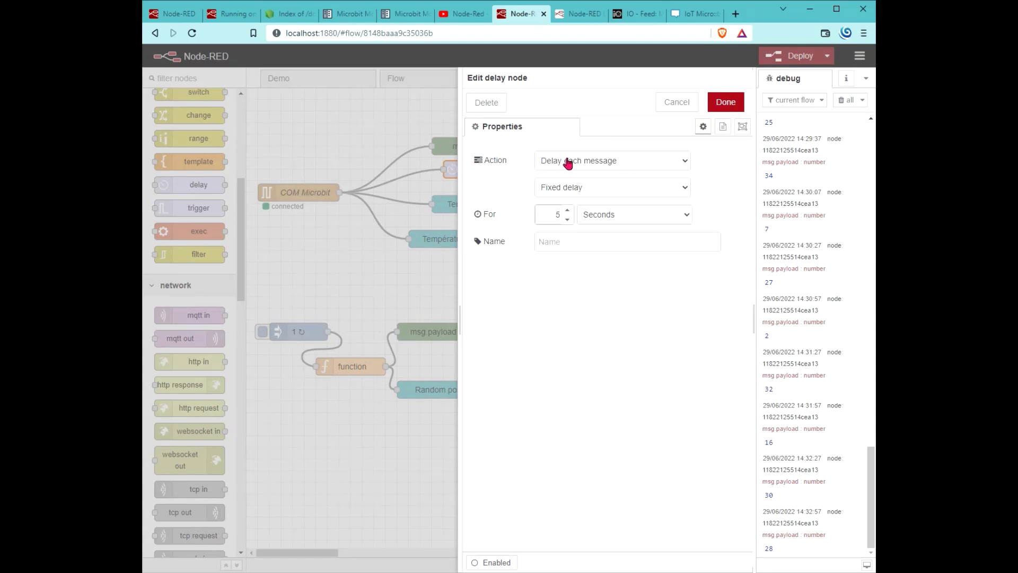
pyautogui.click(609, 166)
pyautogui.click(628, 214)
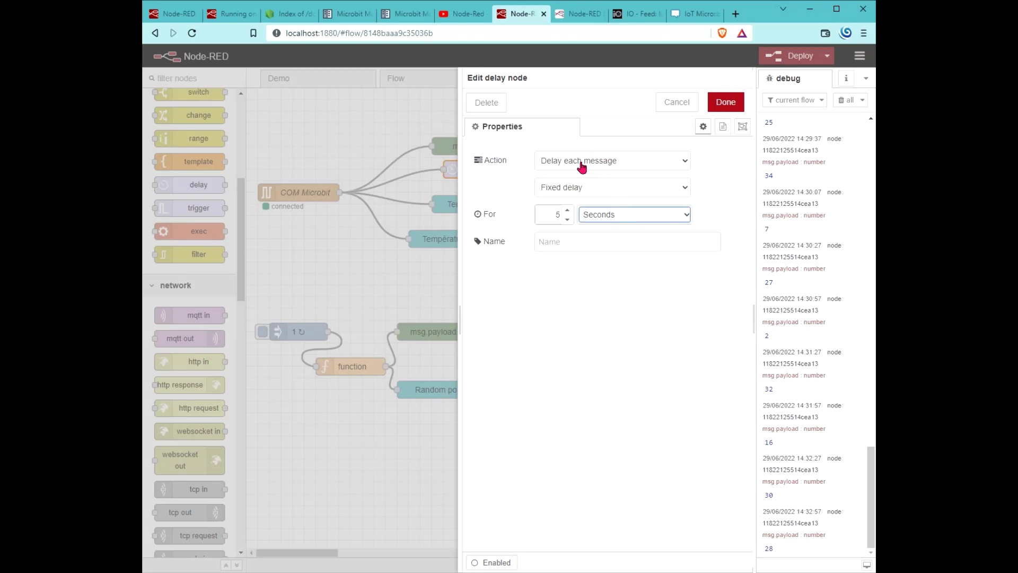
pyautogui.click(611, 165)
pyautogui.click(571, 190)
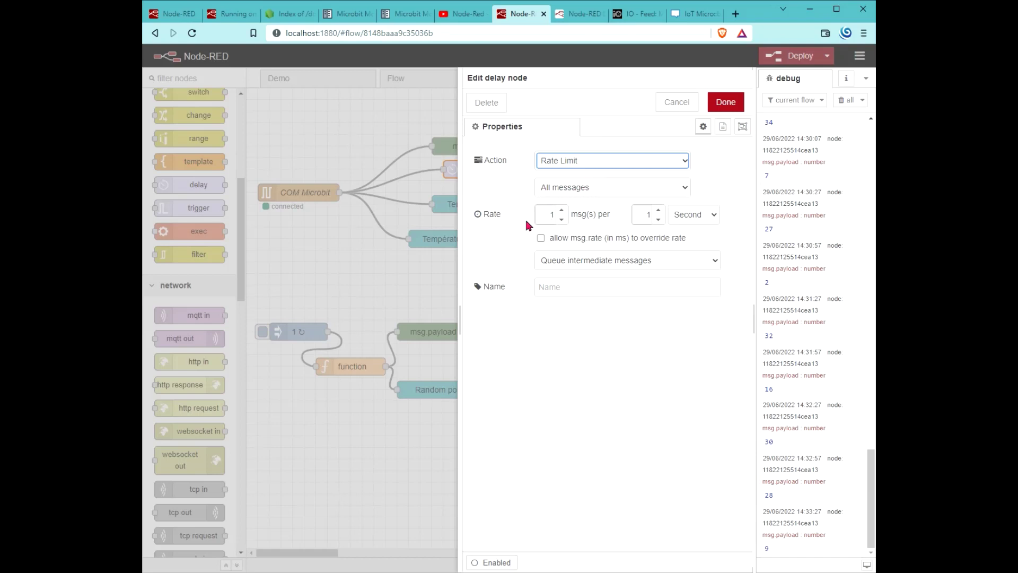
pyautogui.click(658, 211)
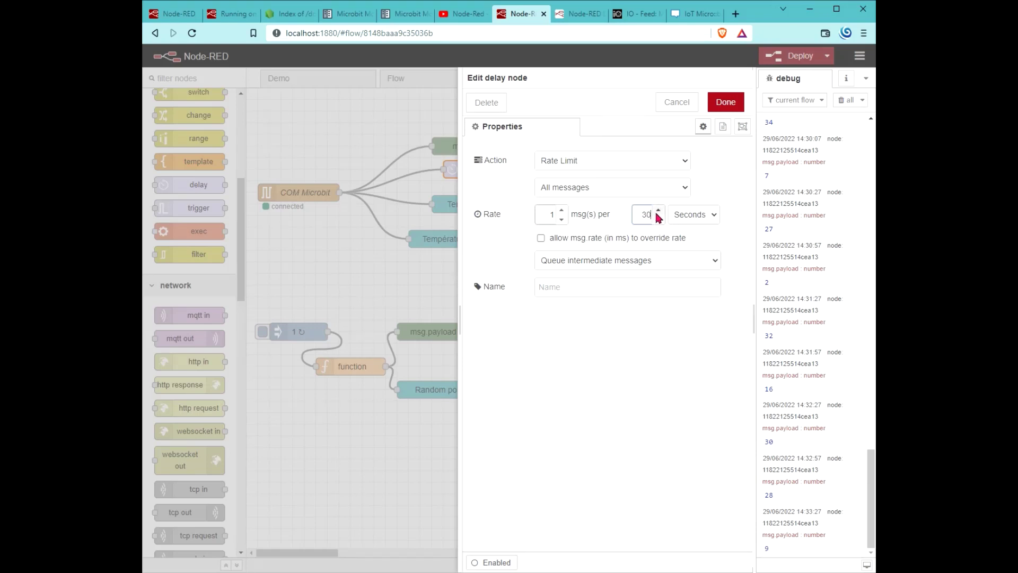
# - Set the delay node to drop intermediate messages, name it "Limite à 2msg/min", and save it
pyautogui.click(596, 261)
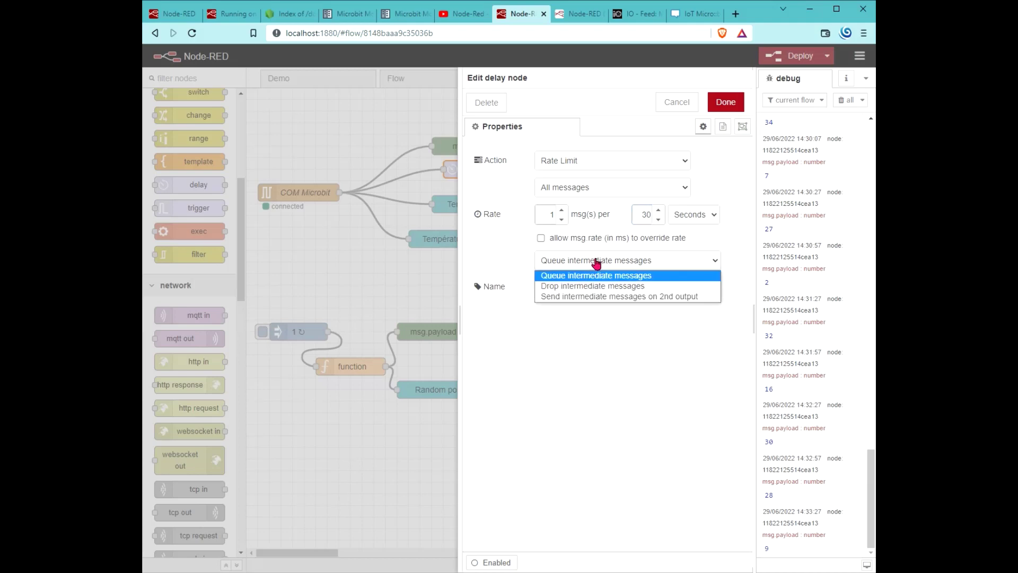
pyautogui.click(591, 287)
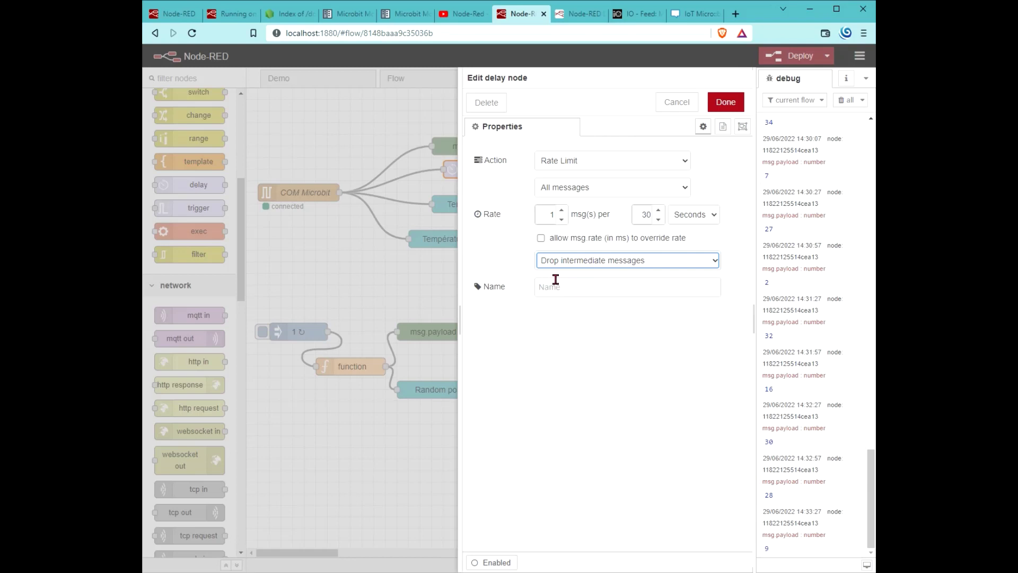
pyautogui.click(563, 287)
pyautogui.write('Limite à 2msg/min')
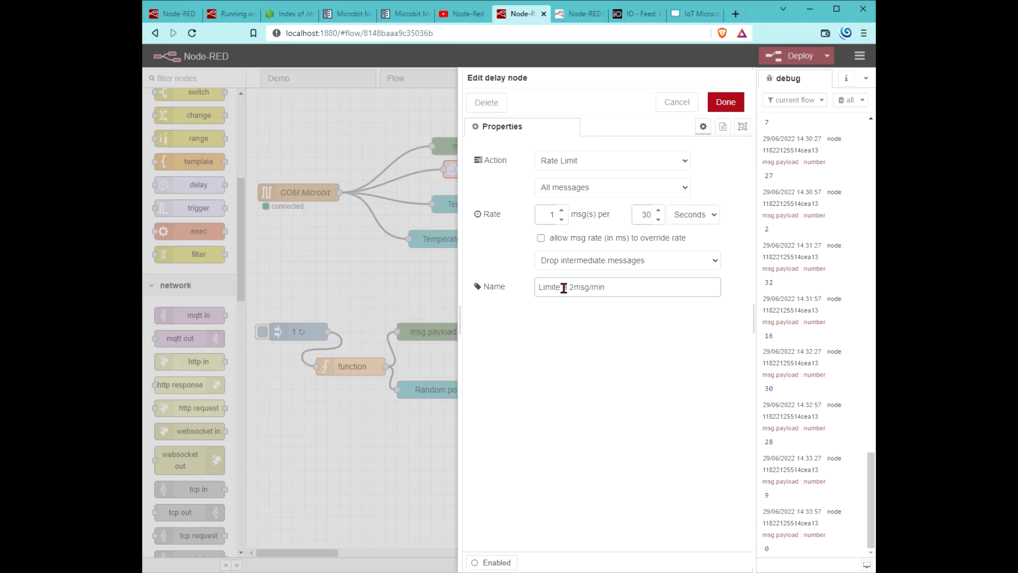
pyautogui.click(726, 102)
# - Move the Microbit vers Adafruit node aside, wire the Limite à 2msg/min output to it, and deploy the flow
pyautogui.moveTo(599, 153); pyautogui.dragTo(629, 139)
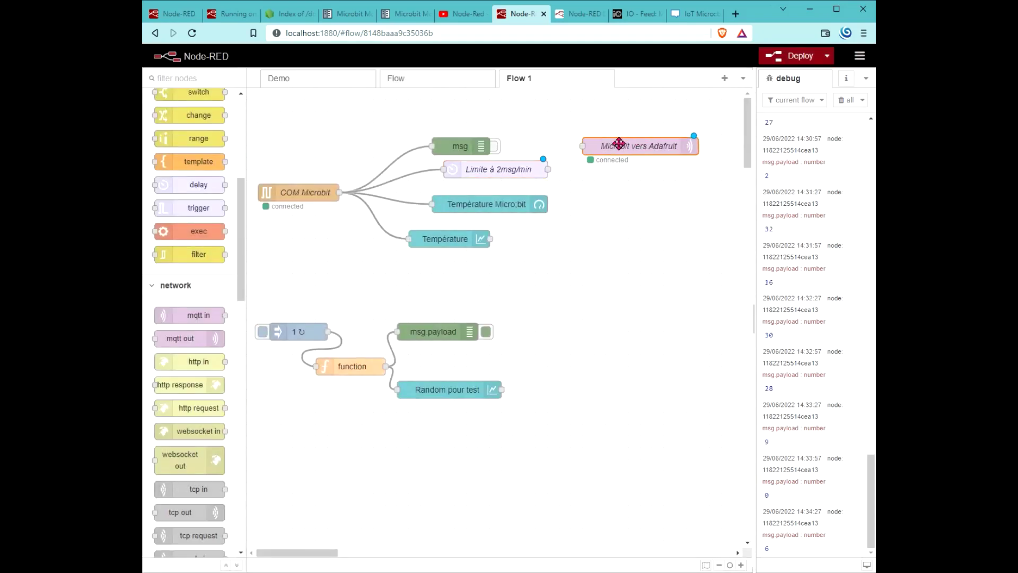
pyautogui.moveTo(546, 168); pyautogui.dragTo(609, 154)
pyautogui.click(793, 60)
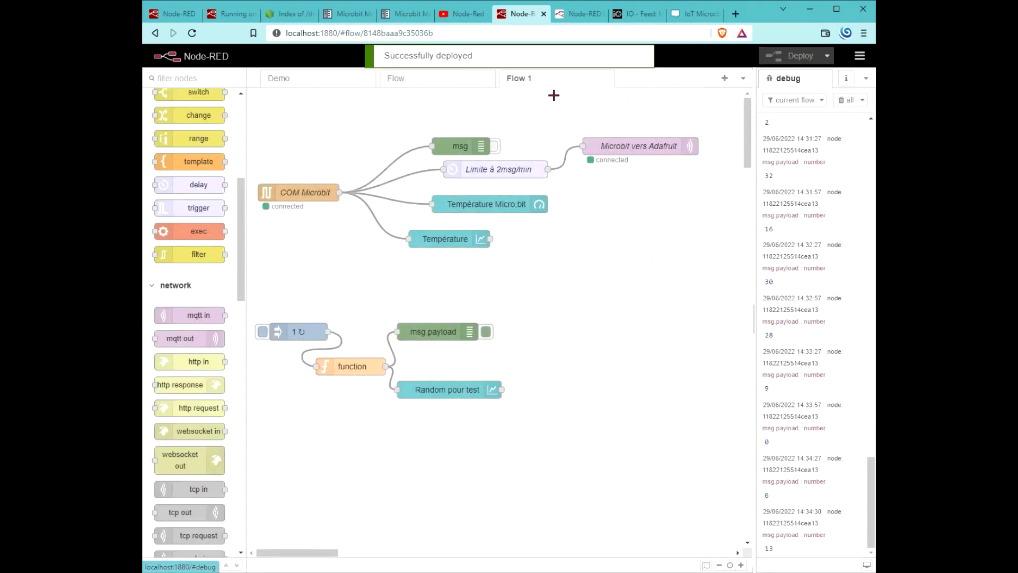
# - Switch to the Adafruit IO MicroBit feed and examine its chart and the most recent recorded values
pyautogui.click(634, 14)
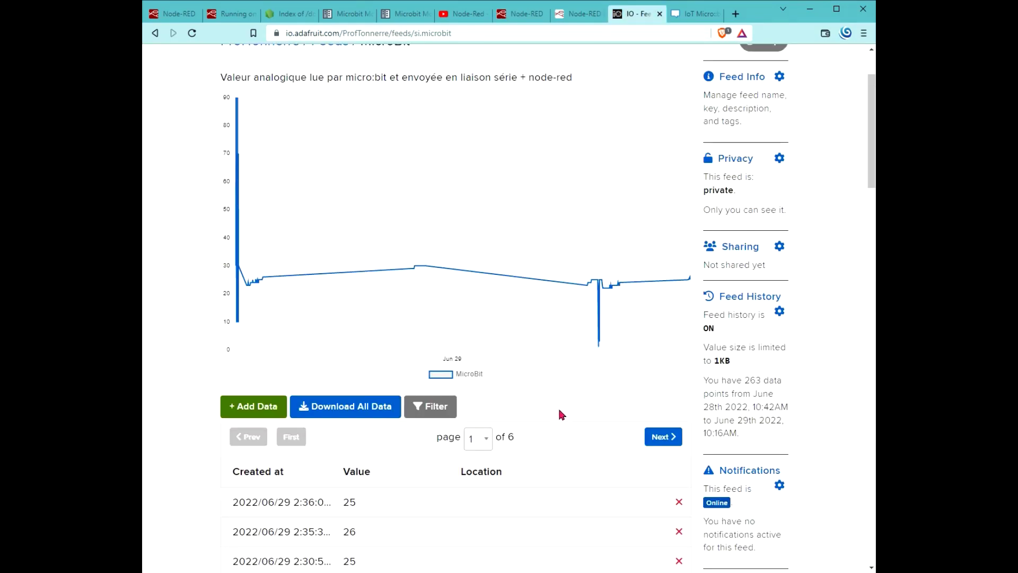
pyautogui.scroll(-1, 527, 459)
pyautogui.scroll(-2, 527, 461)
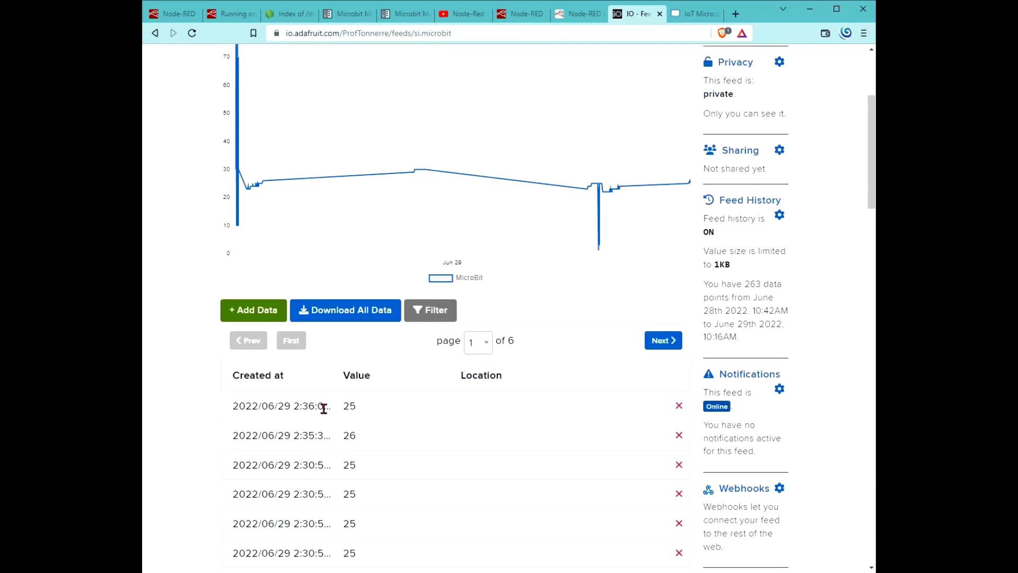
pyautogui.scroll(4, 329, 428)
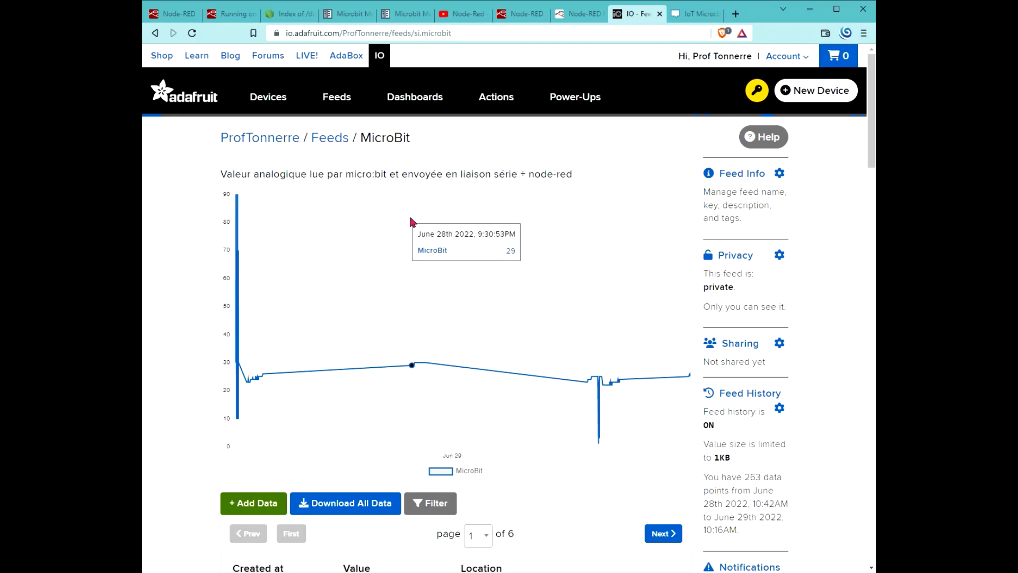
pyautogui.scroll(-4, 409, 225)
pyautogui.scroll(4, 425, 306)
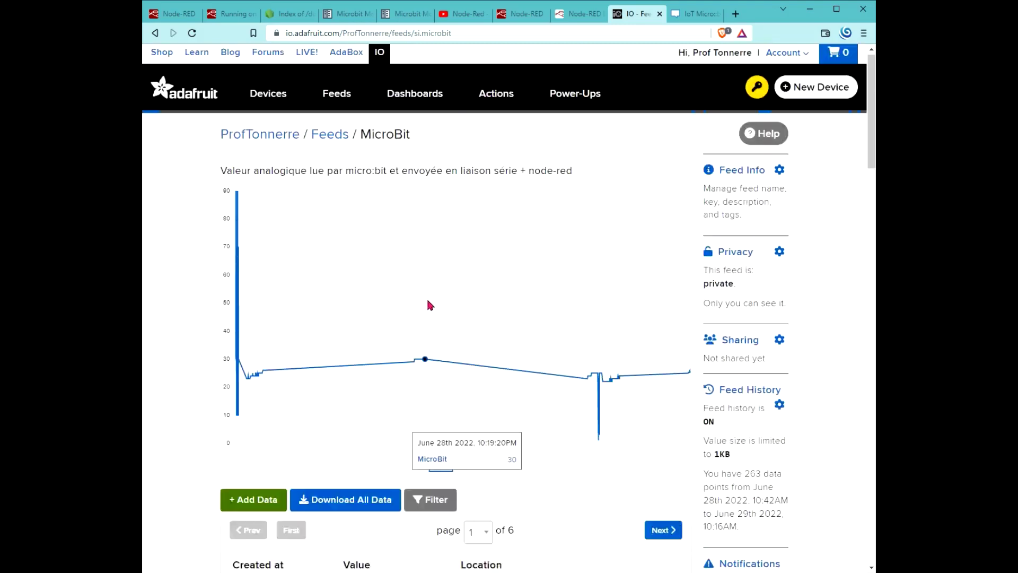
# - Open the Température dashboard and start a new slider block
pyautogui.click(415, 98)
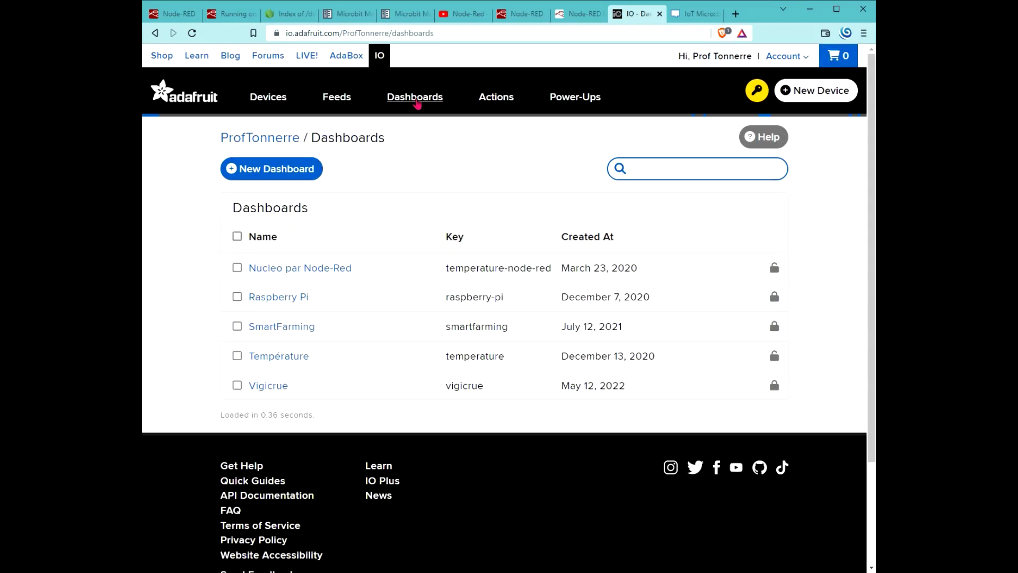
pyautogui.click(288, 360)
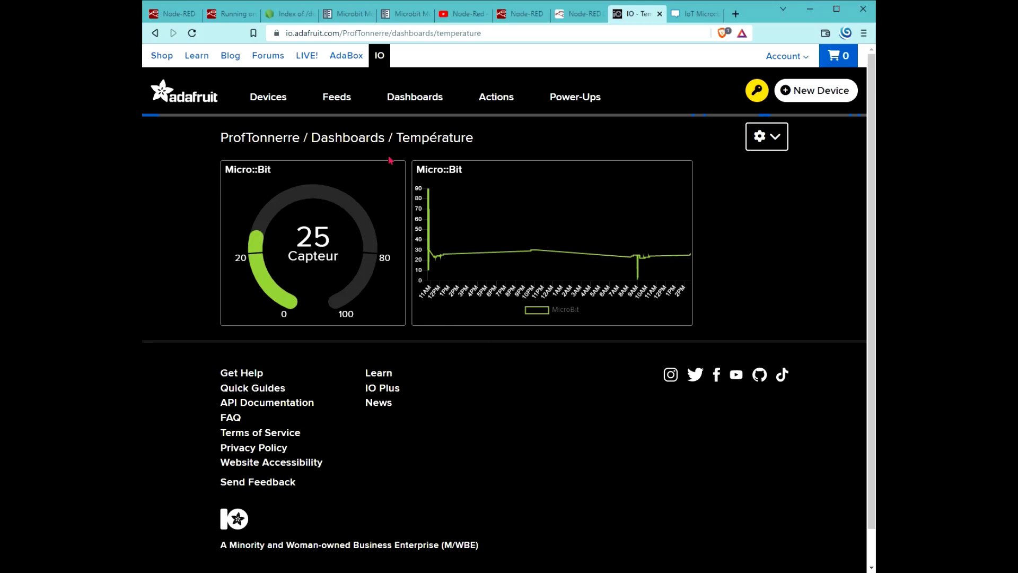
pyautogui.click(765, 144)
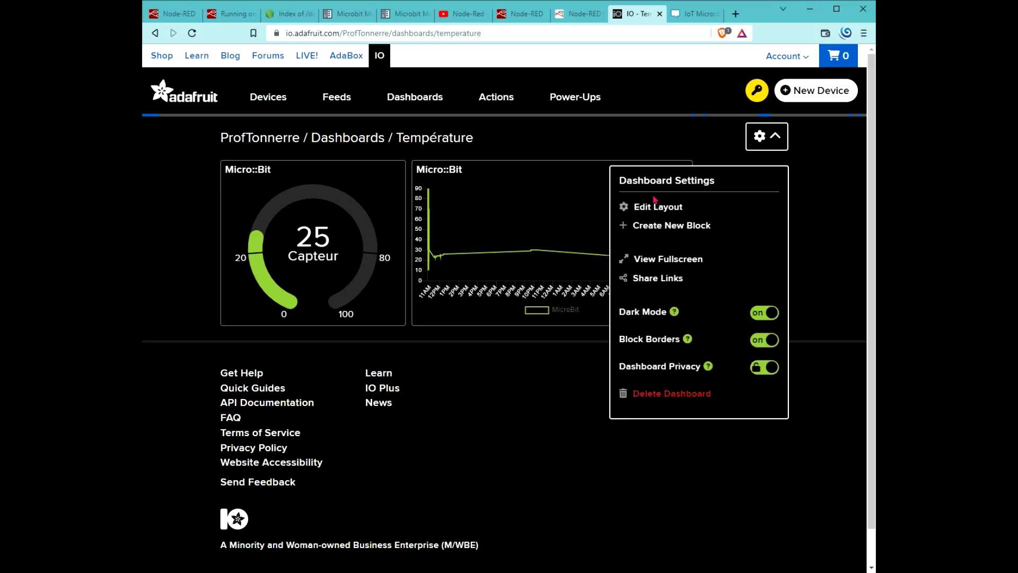
pyautogui.click(660, 226)
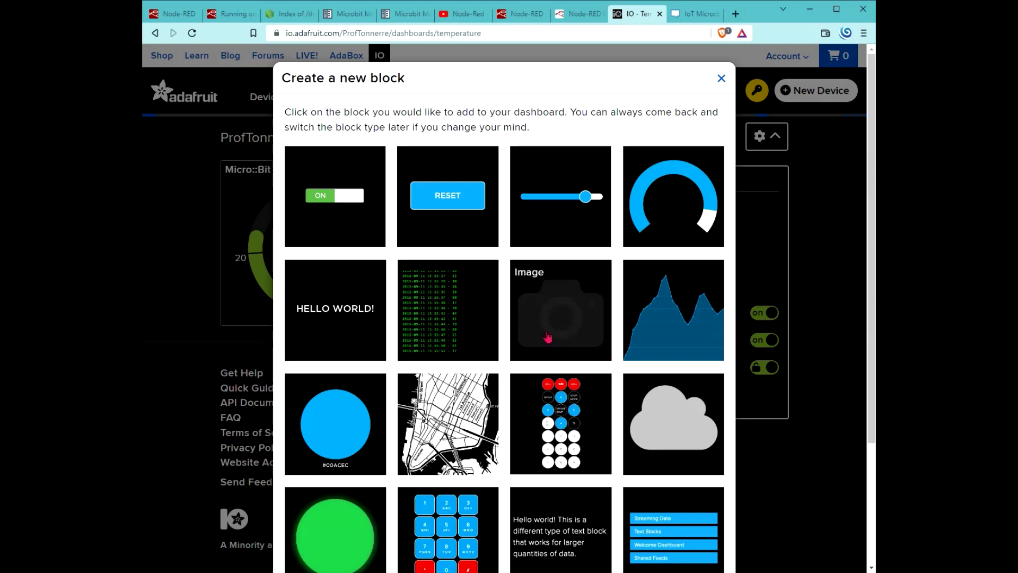
pyautogui.click(543, 214)
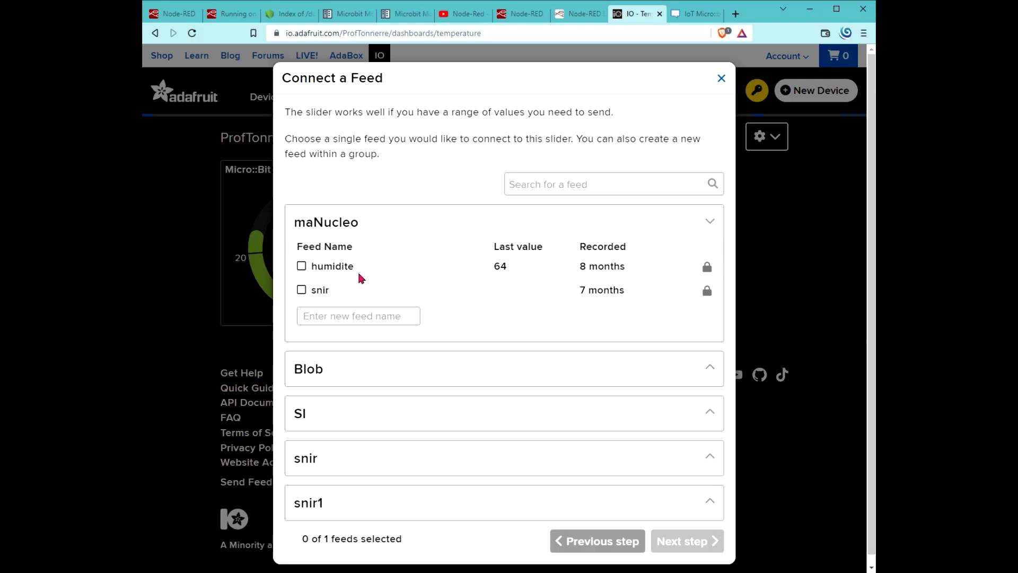
# - Connect the slider block to the MicroBit feed in the SI group and continue to the block settings
pyautogui.click(342, 415)
pyautogui.scroll(-2, 341, 421)
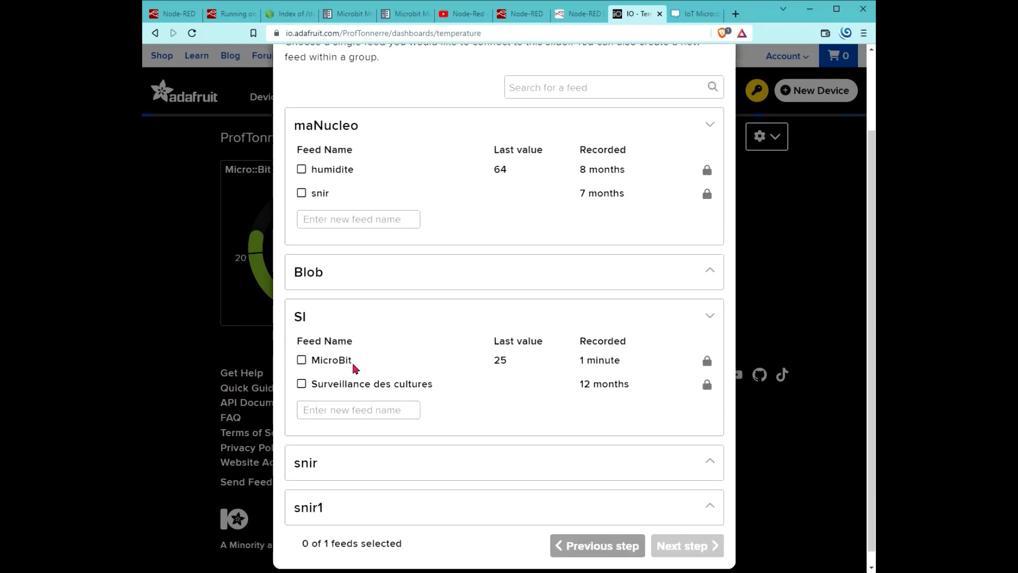
pyautogui.click(302, 360)
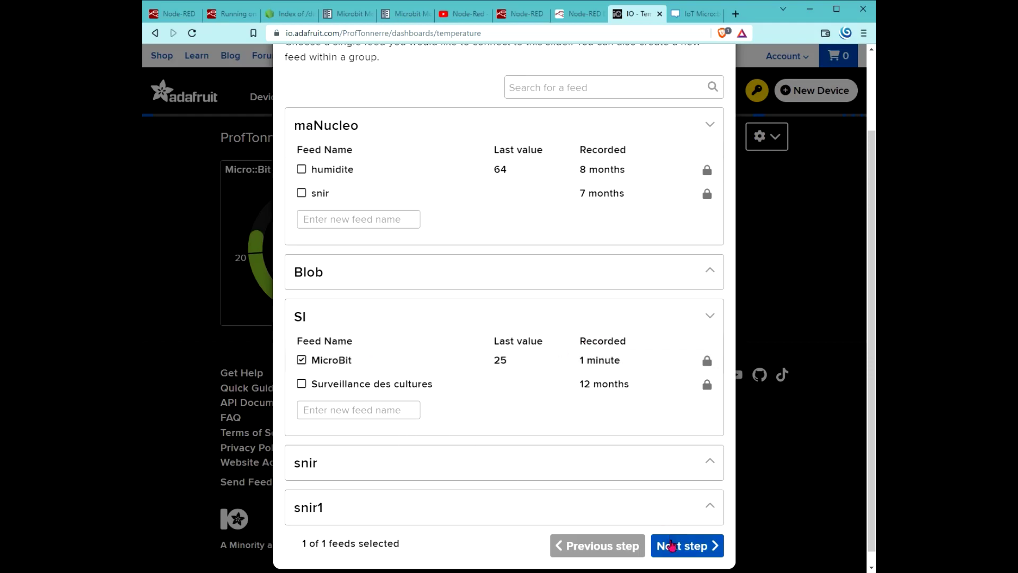
pyautogui.click(669, 546)
# - Title the slider block "Température Microbit", set its maximum value to 50, and create the block
pyautogui.click(336, 174)
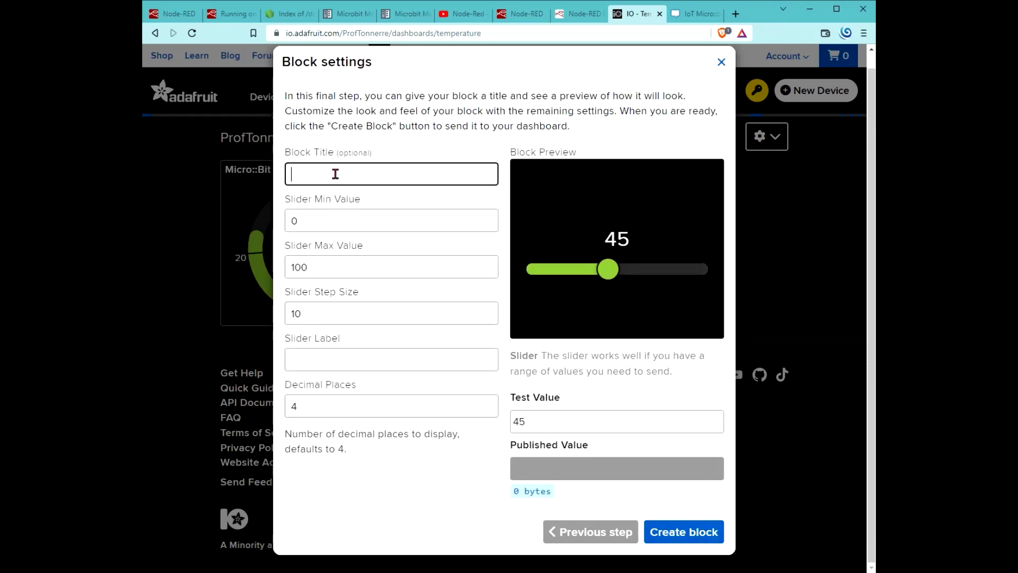
pyautogui.write('Température Microbit')
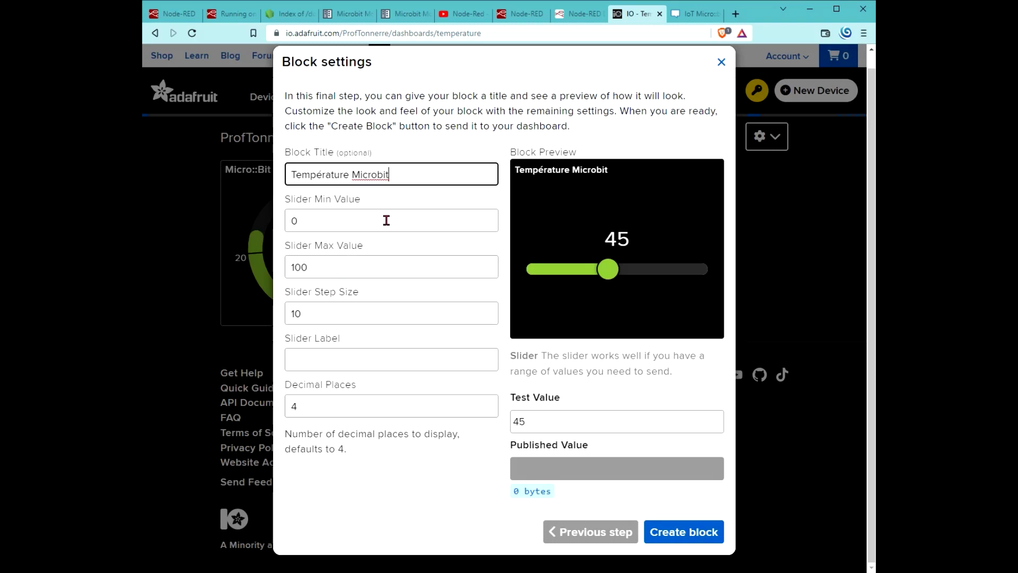
pyautogui.click(373, 270)
pyautogui.doubleClick(369, 271)
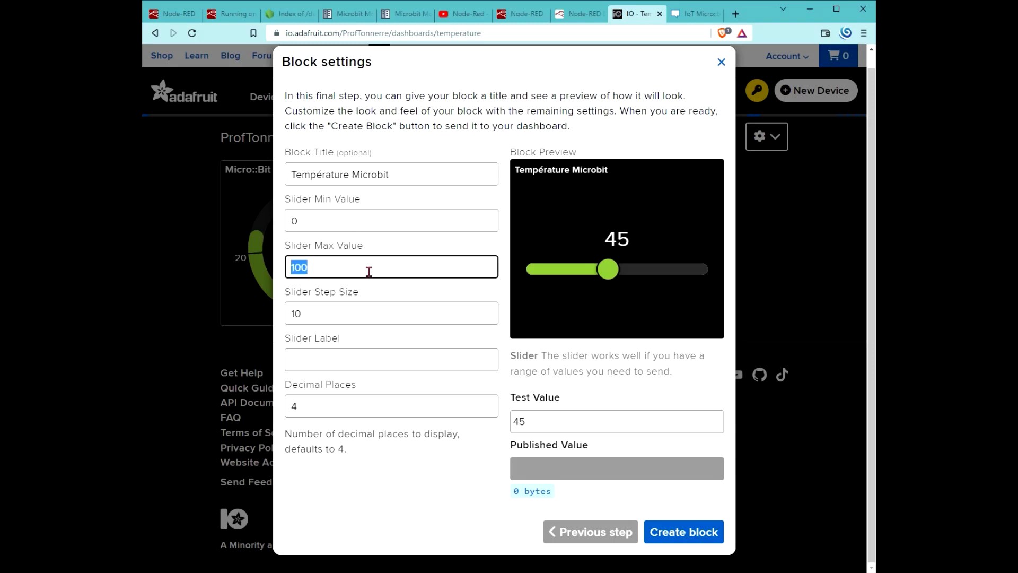
pyautogui.write('50')
pyautogui.click(357, 315)
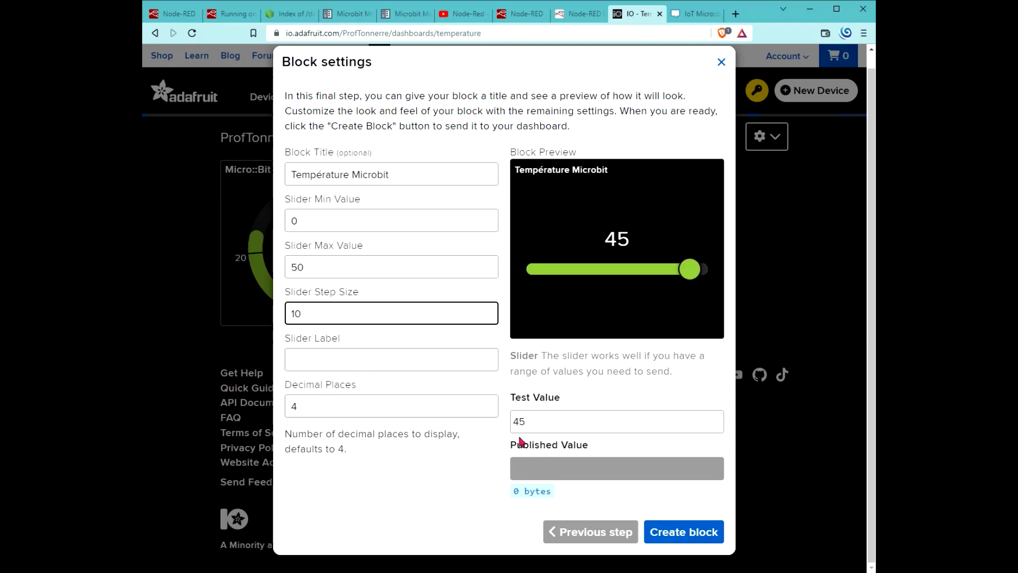
pyautogui.click(575, 418)
pyautogui.click(675, 534)
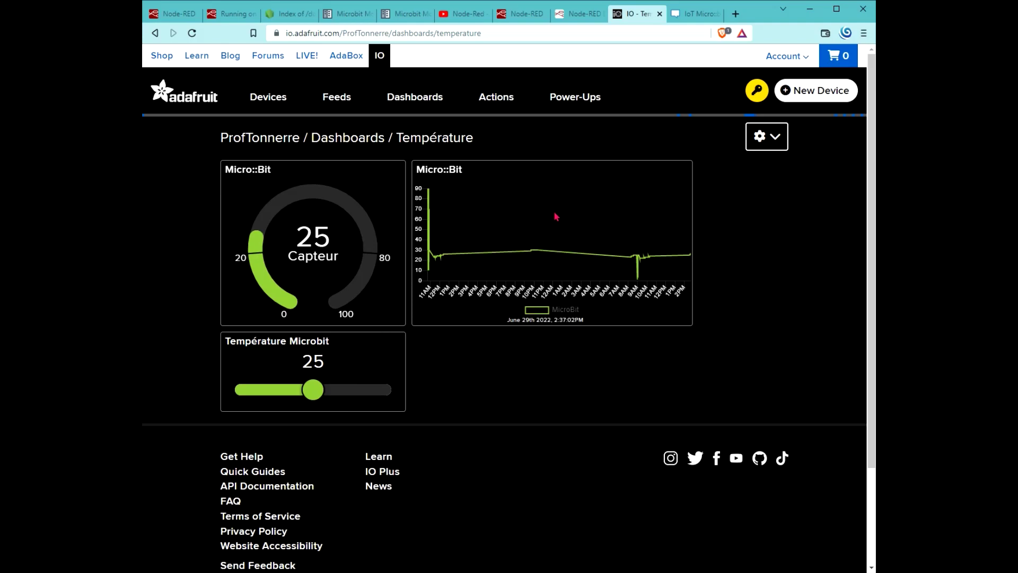
# - Edit the dashboard layout and move the Température Microbit slider block beside the gauge, above the chart
pyautogui.click(759, 138)
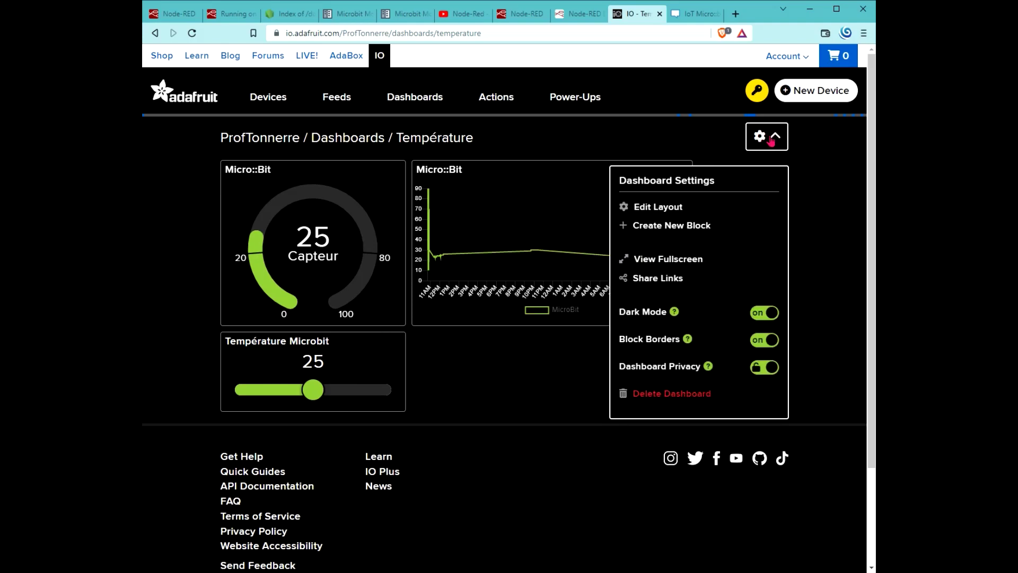
pyautogui.click(651, 204)
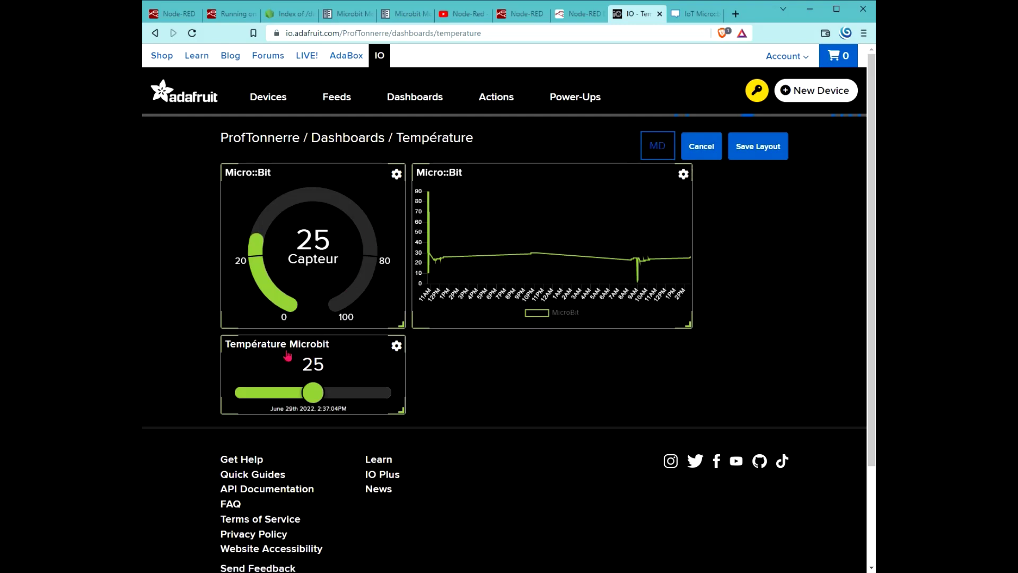
pyautogui.moveTo(277, 347); pyautogui.dragTo(609, 202)
pyautogui.moveTo(365, 395); pyautogui.dragTo(380, 200)
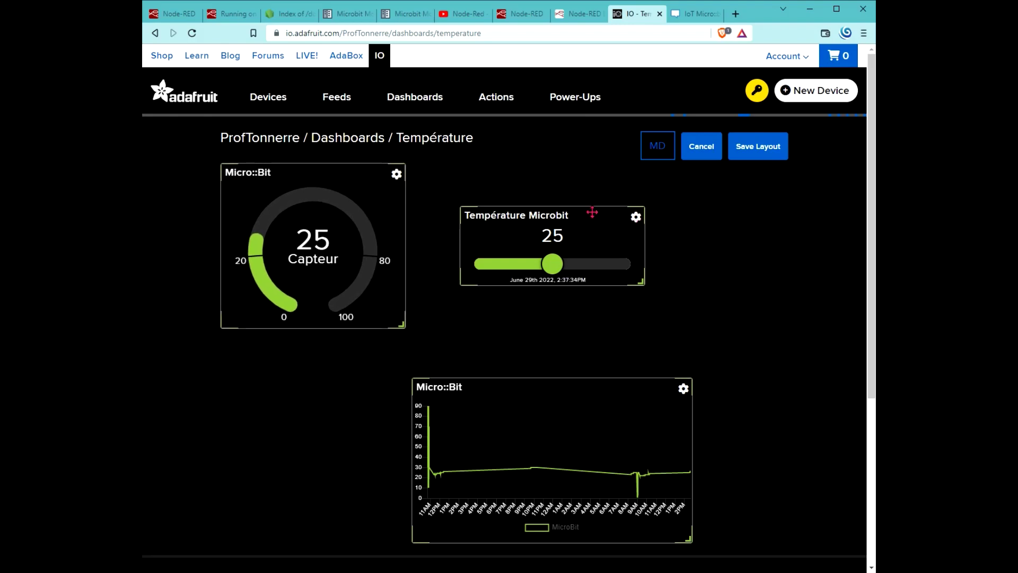
# - Review the Température Microbit block's connected feed and settings, and update the block without changing them
pyautogui.click(586, 173)
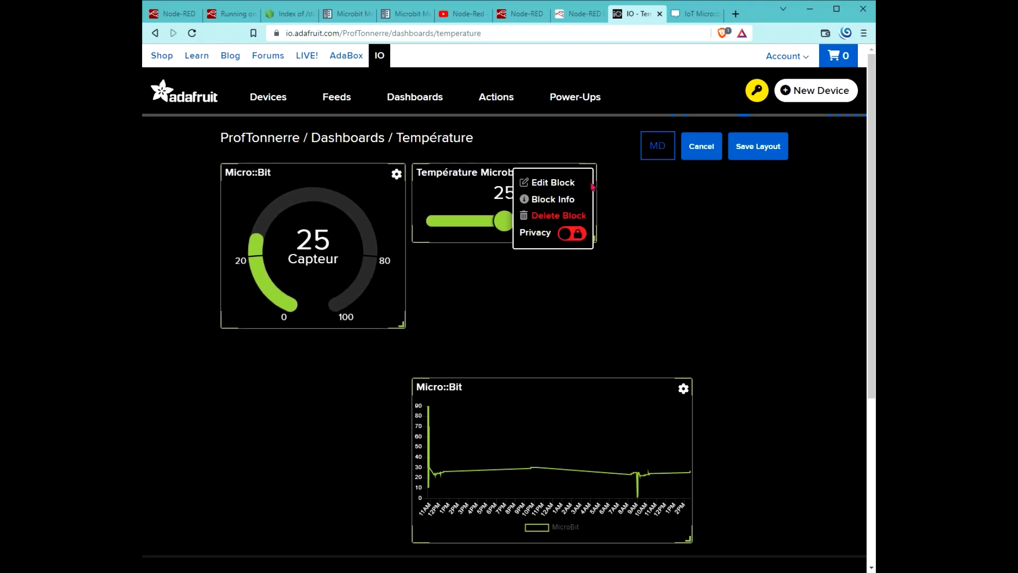
pyautogui.click(546, 183)
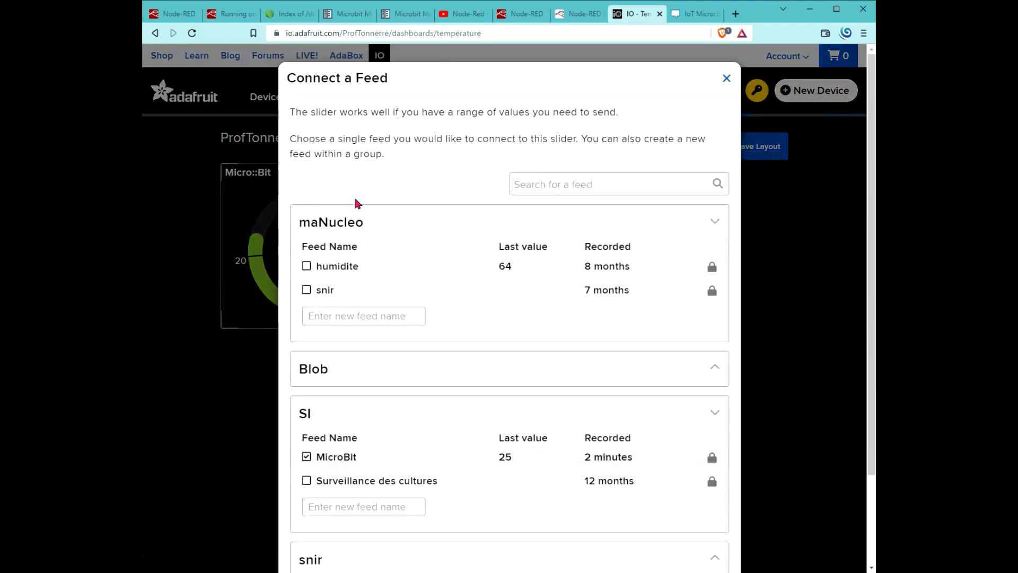
pyautogui.scroll(-2, 452, 332)
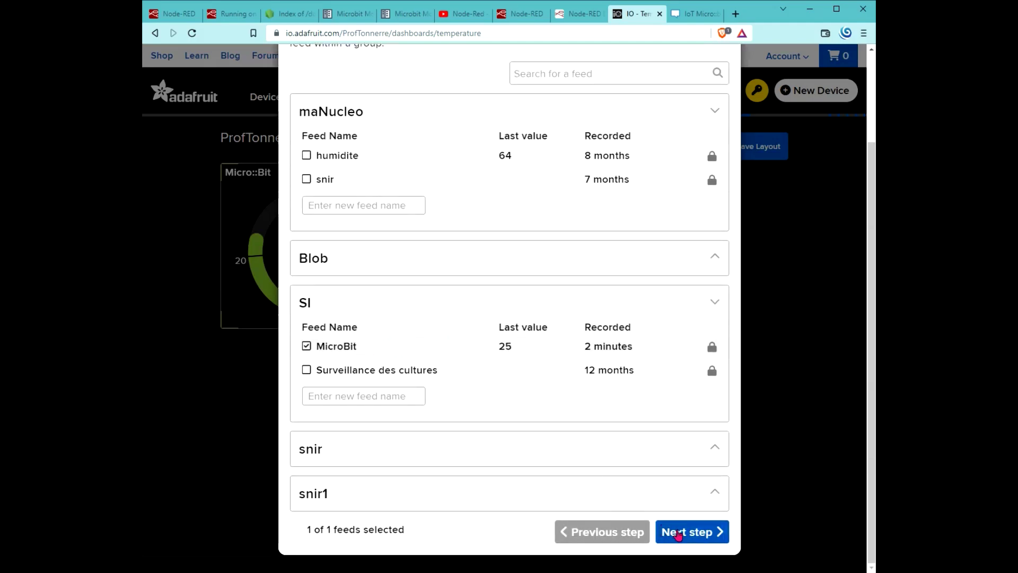
pyautogui.click(674, 533)
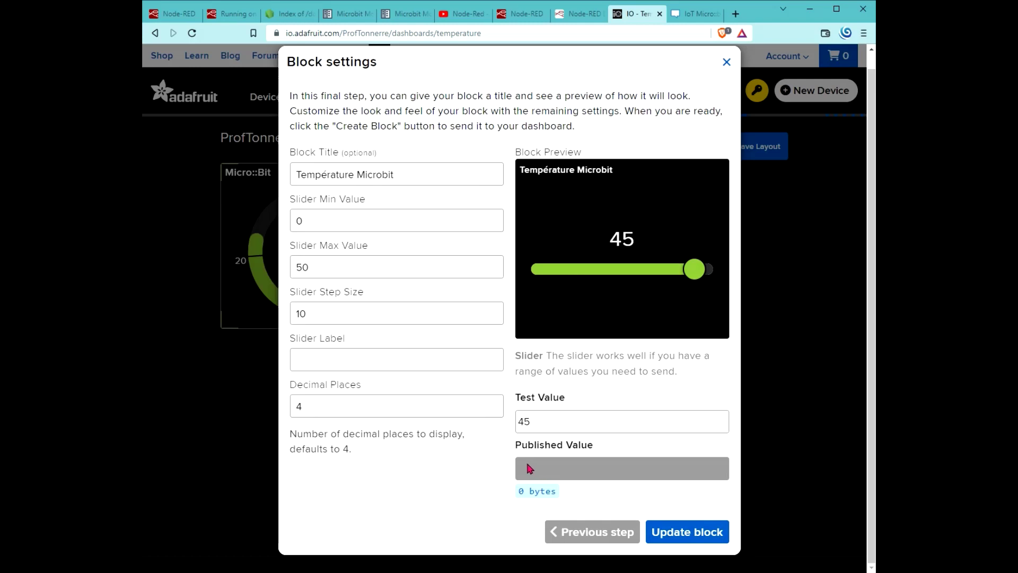
pyautogui.click(686, 532)
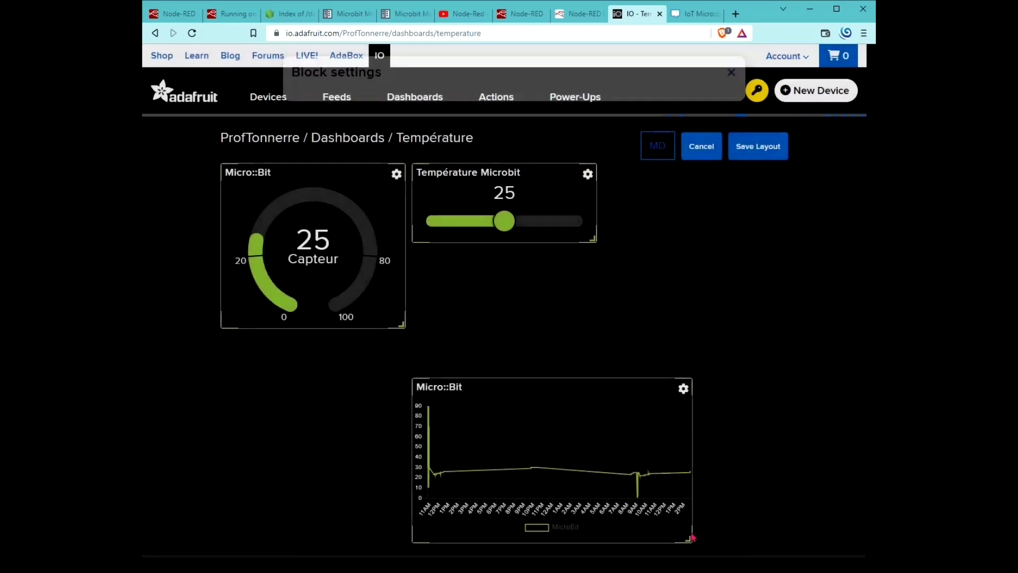
# - Move the Micro::Bit chart block directly under the slider, check its time-range options, and save the dashboard layout
pyautogui.moveTo(526, 385); pyautogui.dragTo(466, 255)
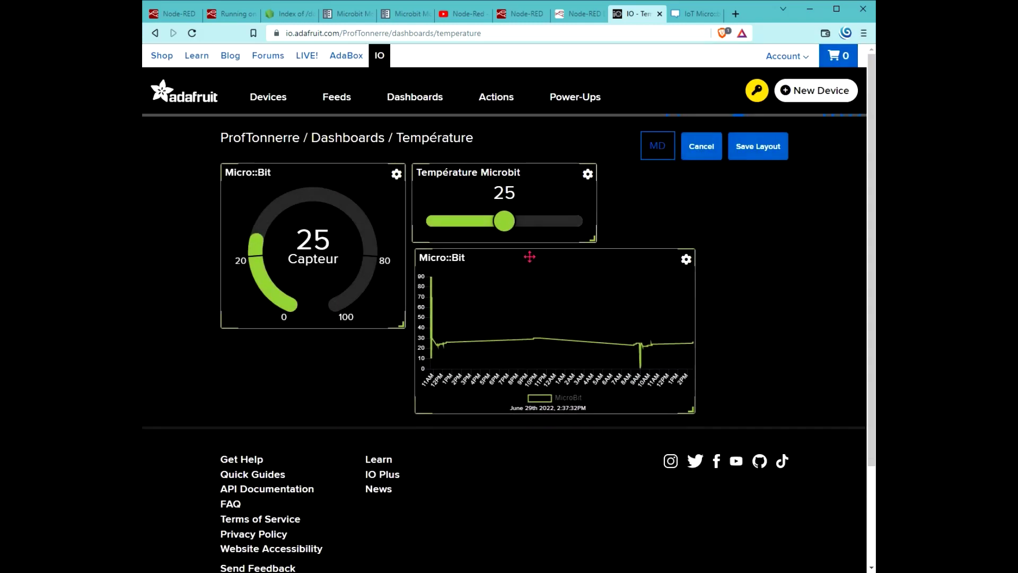
pyautogui.click(683, 260)
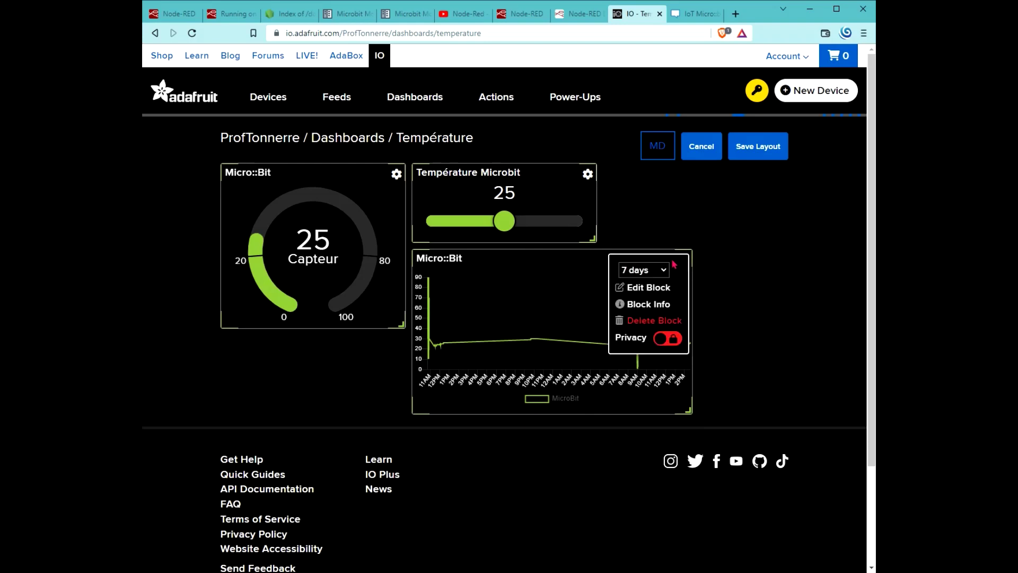
pyautogui.click(662, 270)
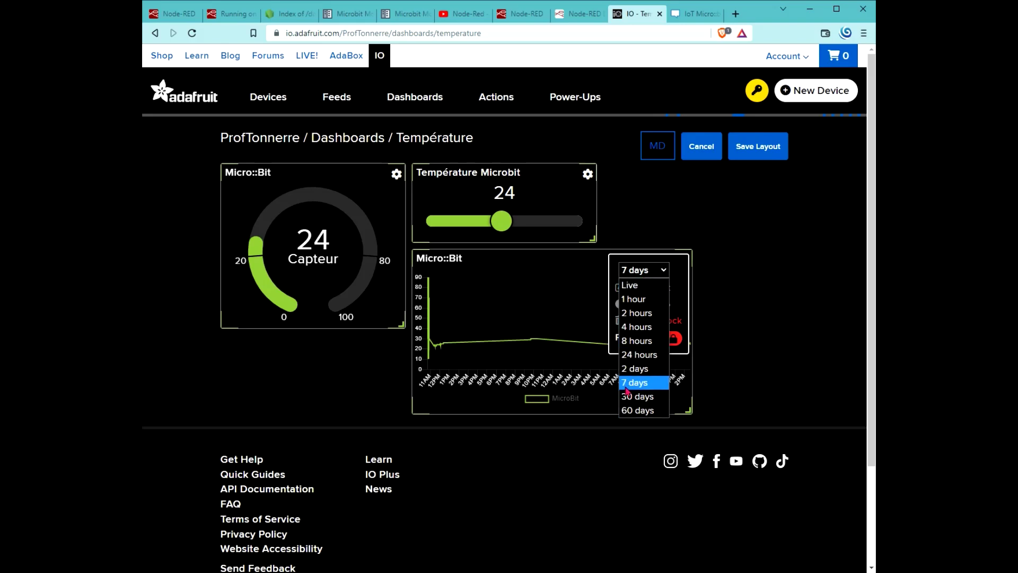
pyautogui.click(642, 270)
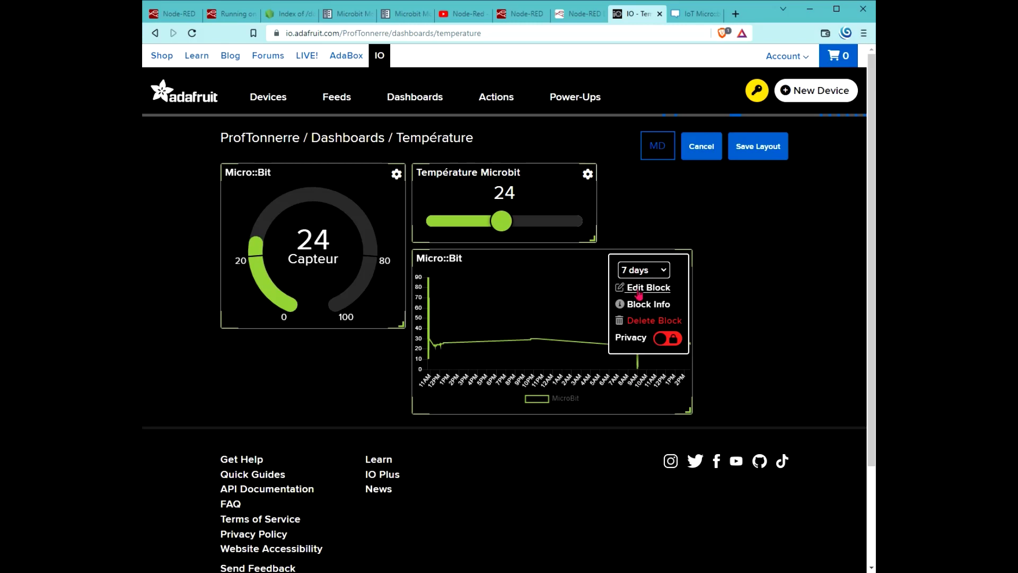
pyautogui.click(777, 371)
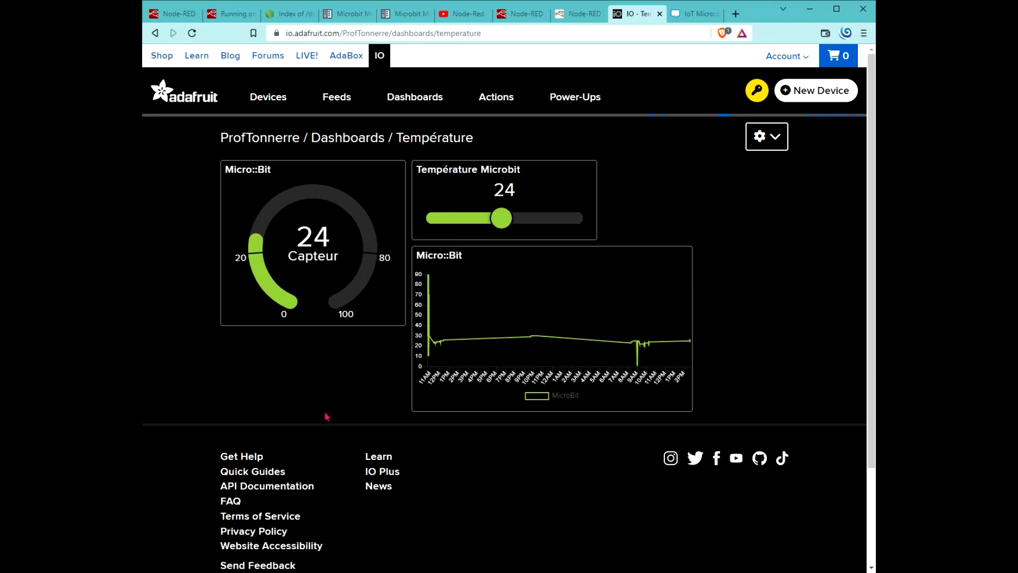
# - Switch back to Flow 1 in Node-RED and select the Microbit vers Adafruit node
pyautogui.click(512, 14)
pyautogui.click(646, 152)
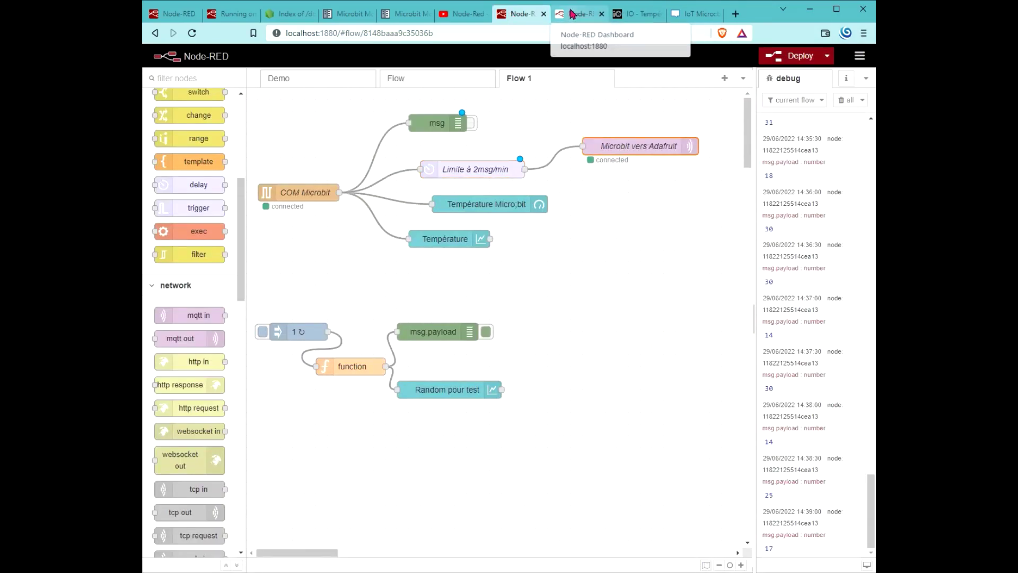